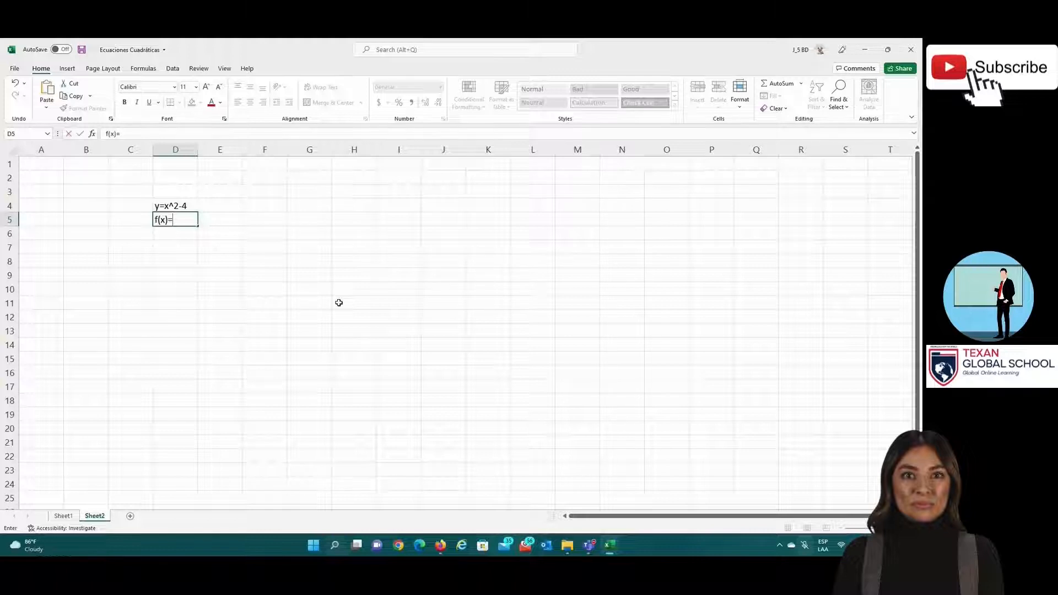
Step: Complete the function expression in cell D5 as f(x)=x^2-4
text(^2-4)
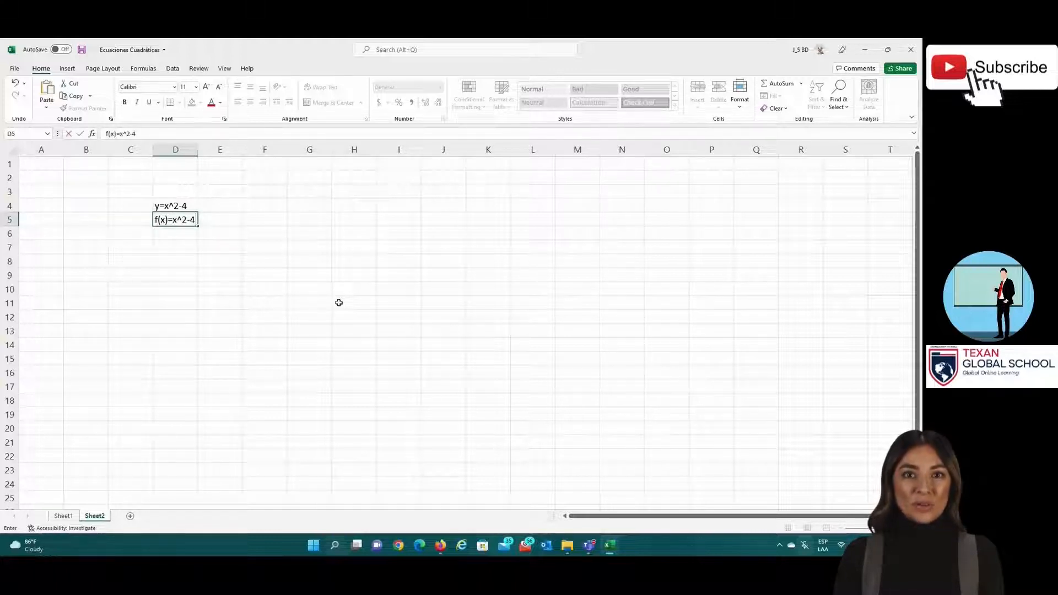
key(Return)
key(Return)
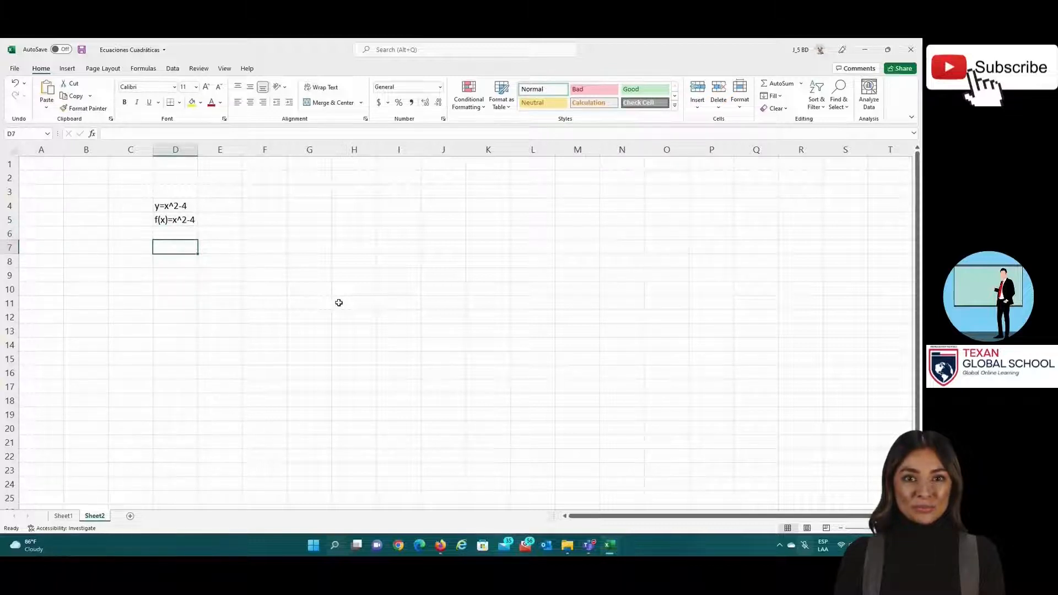
Step: Enter the table headers x in cell D7 and y=f(x) in cell E7
text(x)
key(Tab)
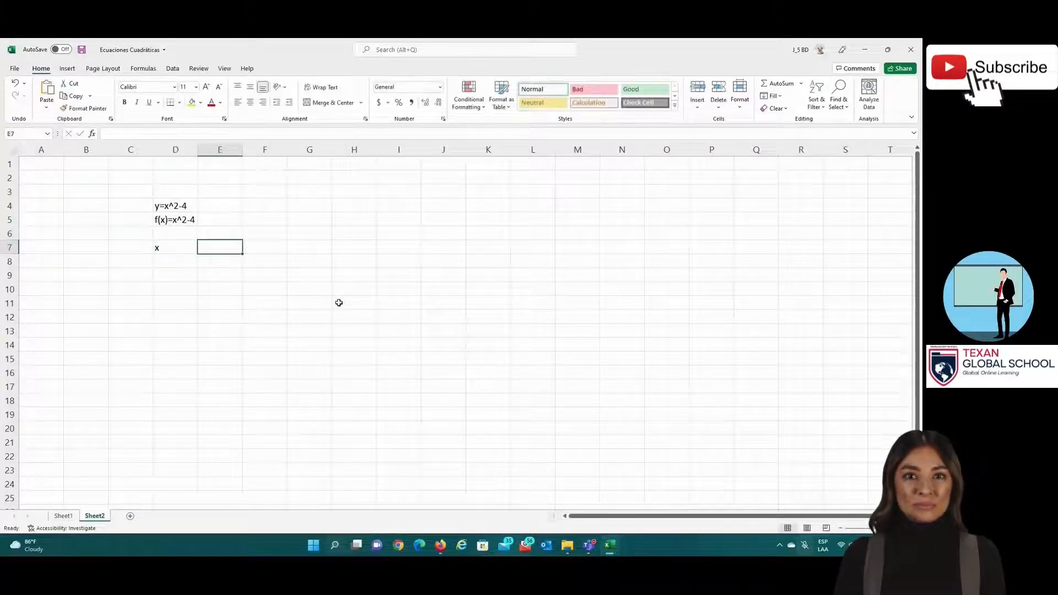
text(y=f()
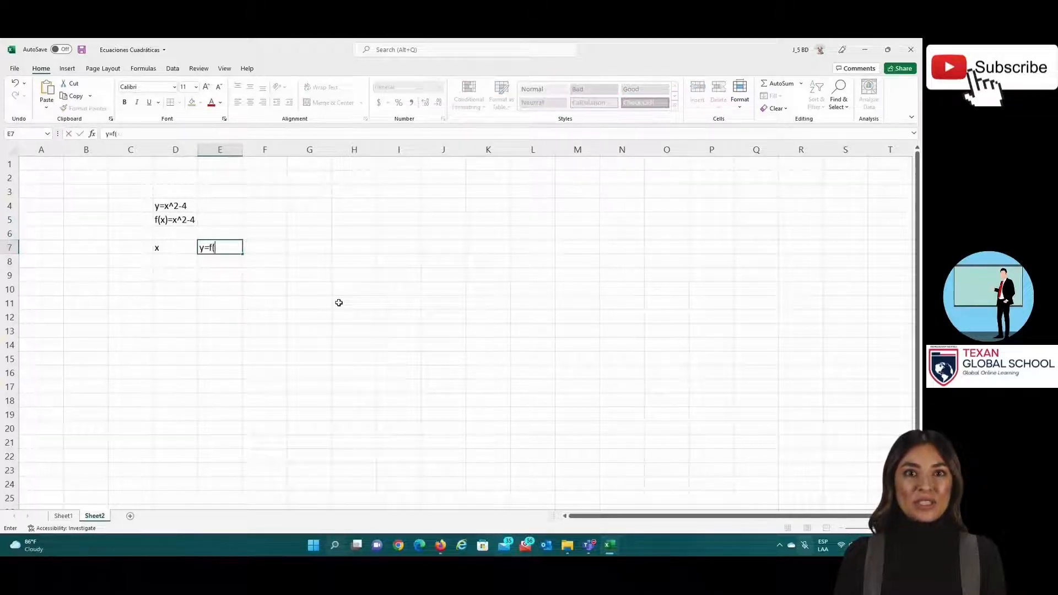
key(Return)
key(Up)
key(Left)
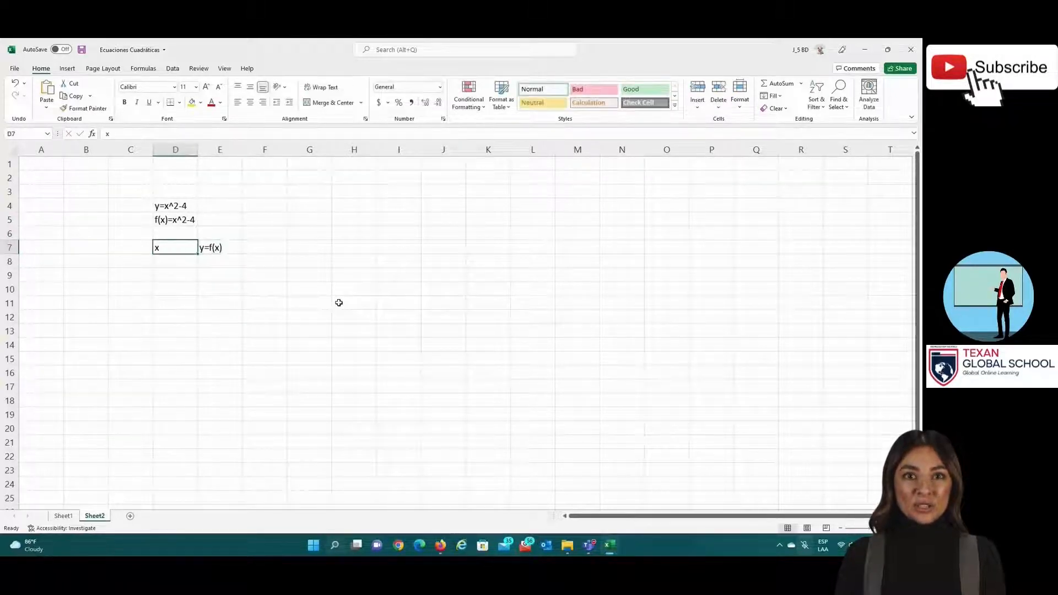
Step: Center the contents of the table range D7:E22 horizontally
key(shift+Right)
drag(165, 247, 214, 462)
click(251, 102)
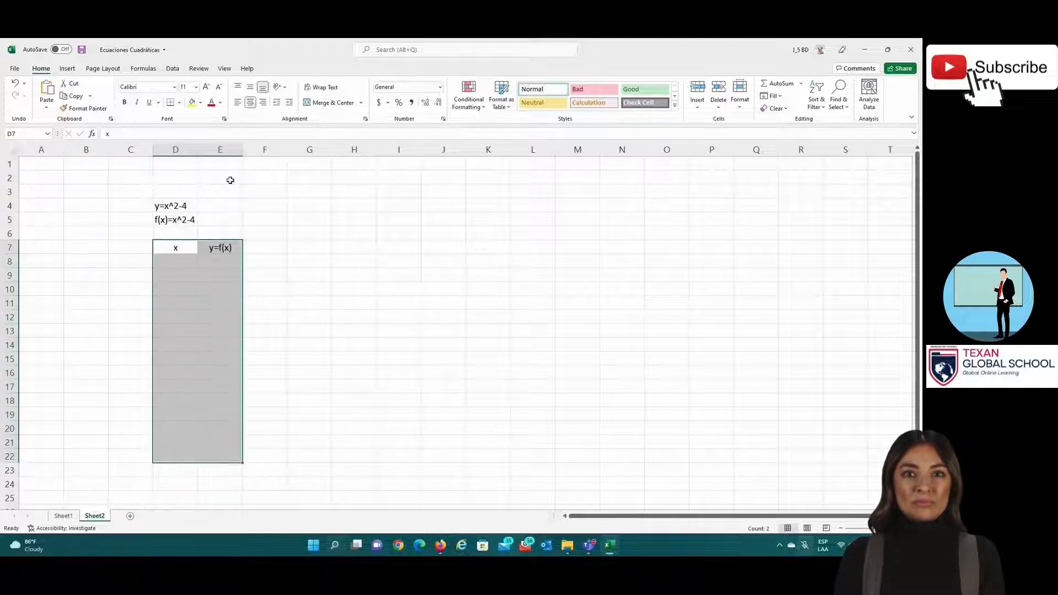
click(189, 246)
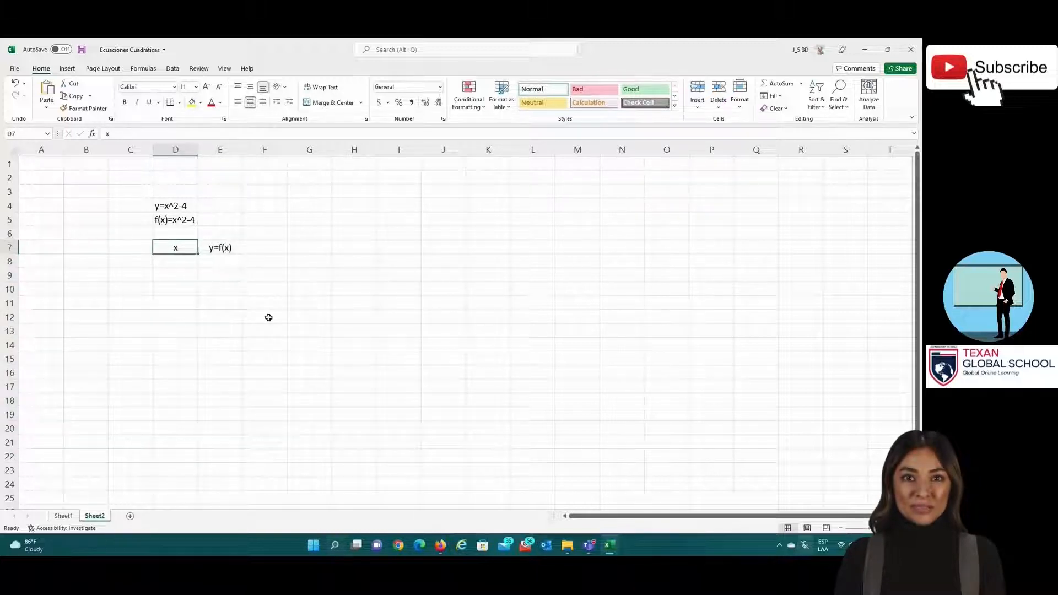
Step: Merge and center the two equations across columns D and E, in D4:E4 and in D5:E5
drag(166, 206, 226, 205)
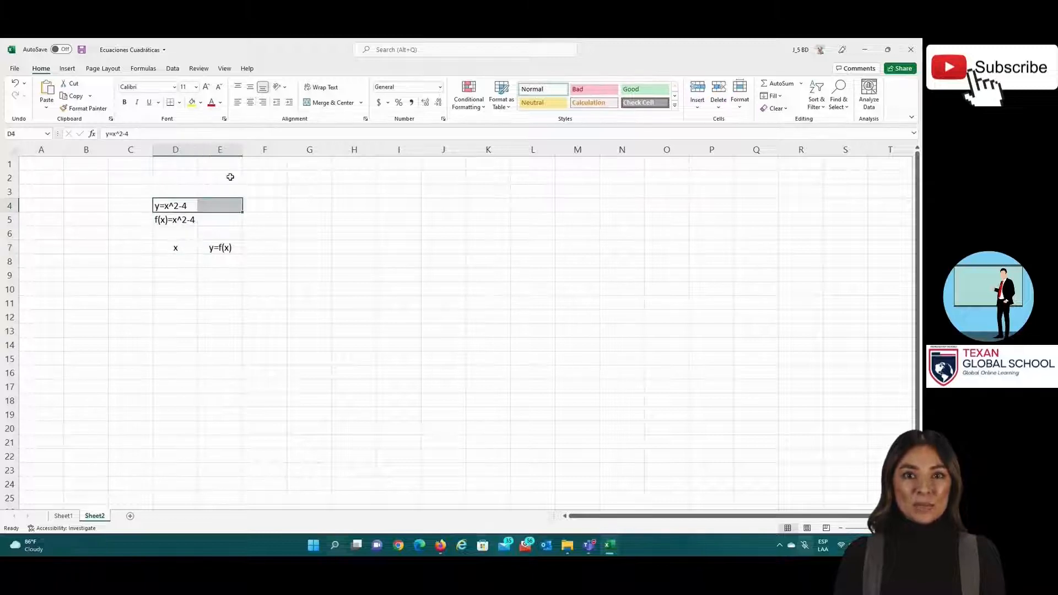
click(330, 103)
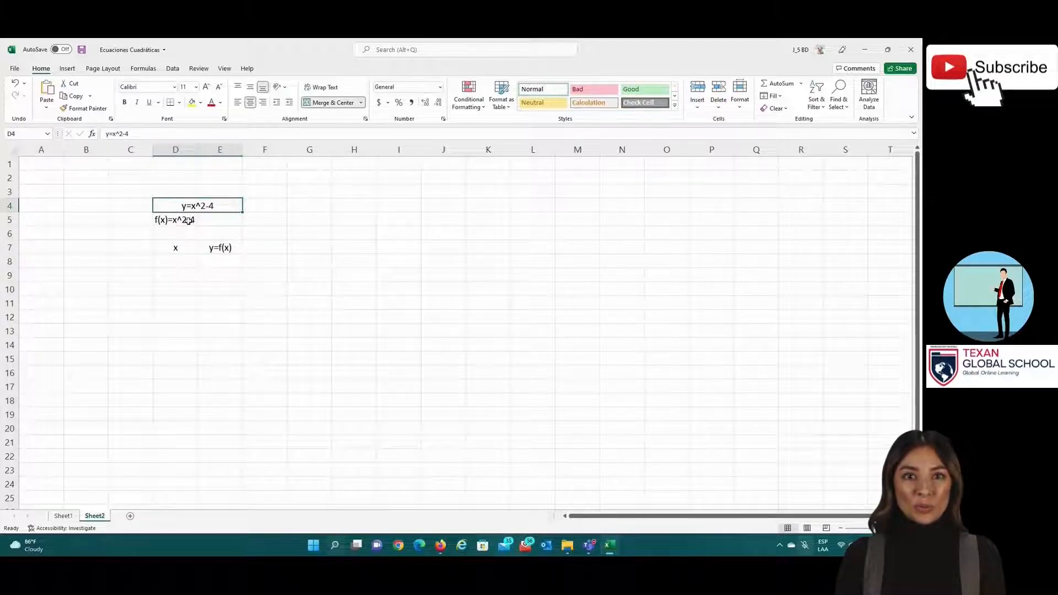
drag(189, 221, 219, 216)
click(331, 103)
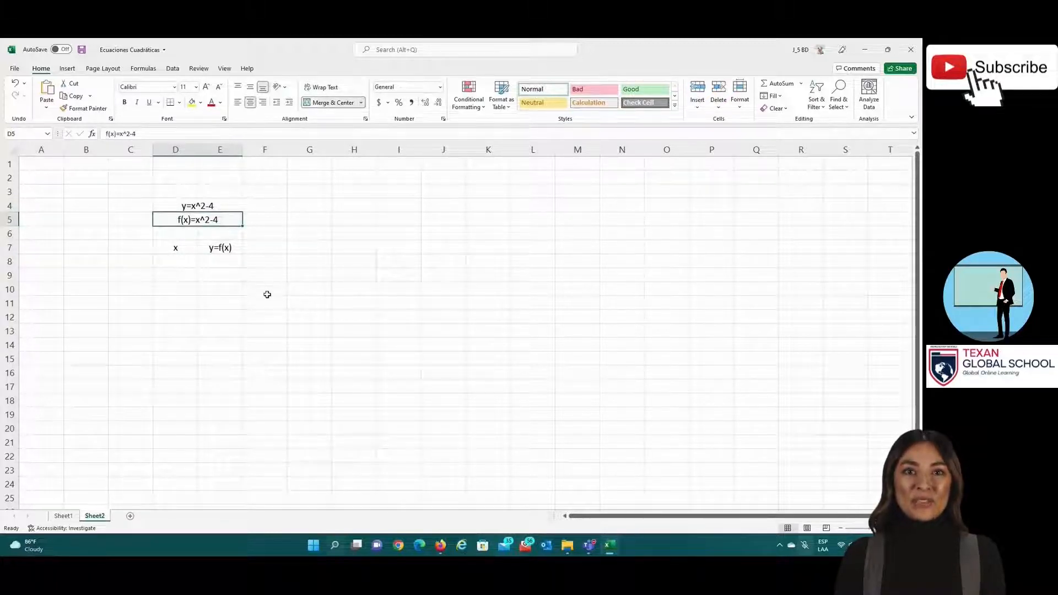
click(253, 268)
Step: Apply white outline and inside borders to all cells of the worksheet
click(11, 150)
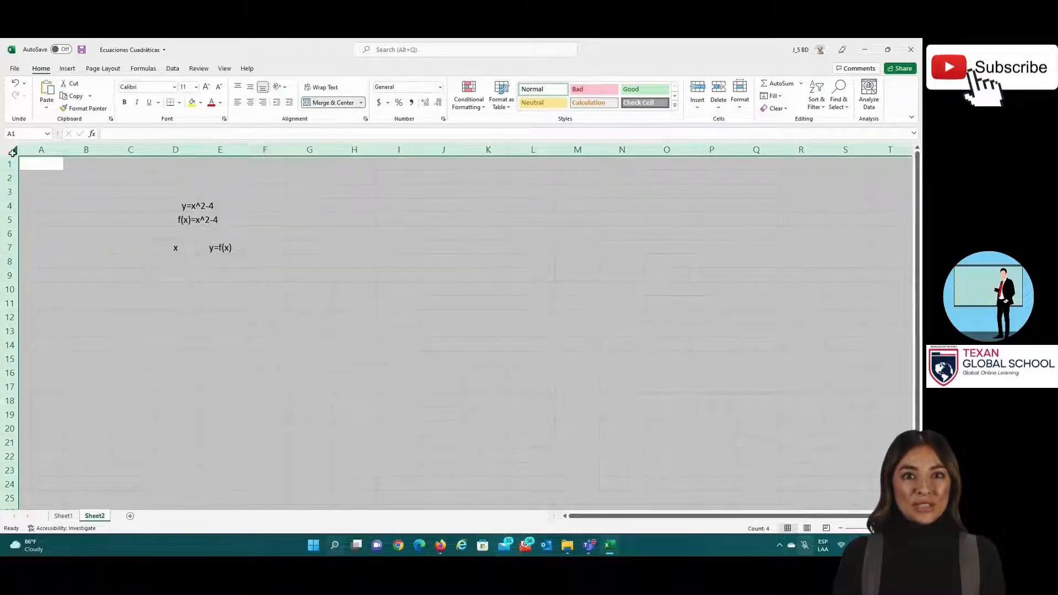
right_click(343, 206)
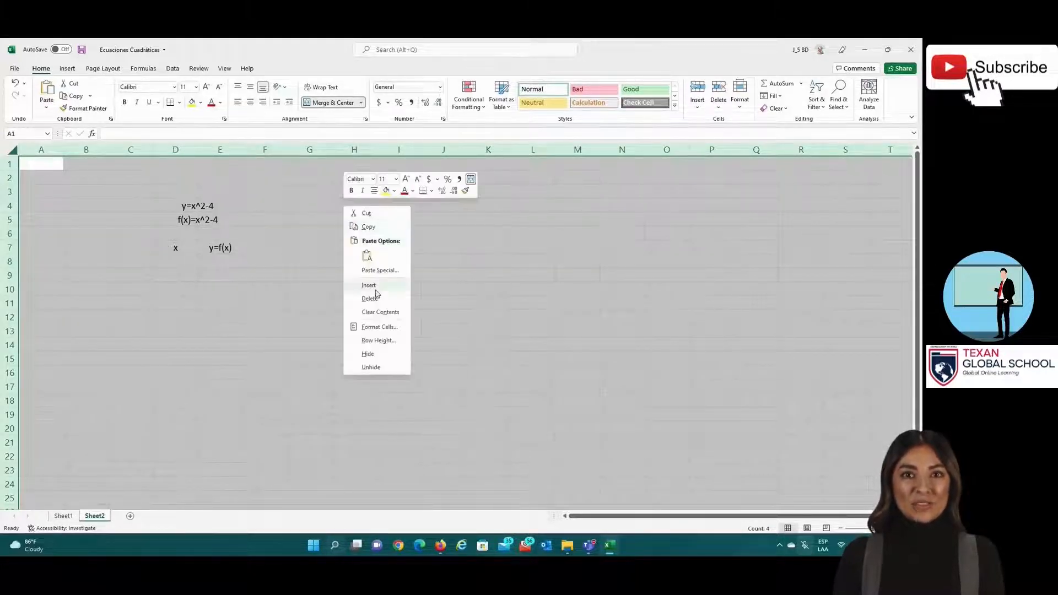
click(385, 323)
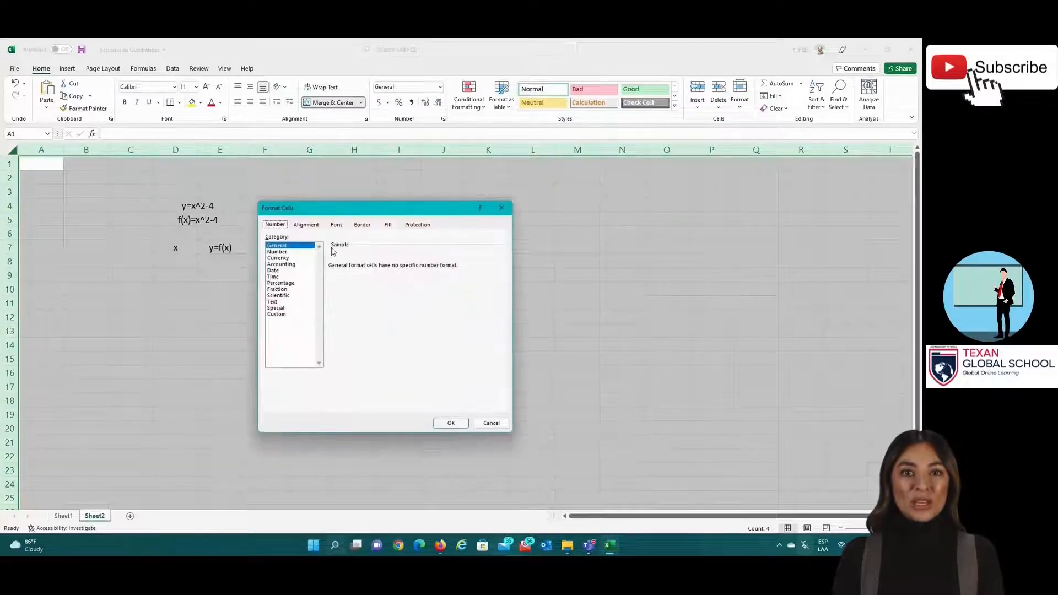
click(372, 225)
click(323, 325)
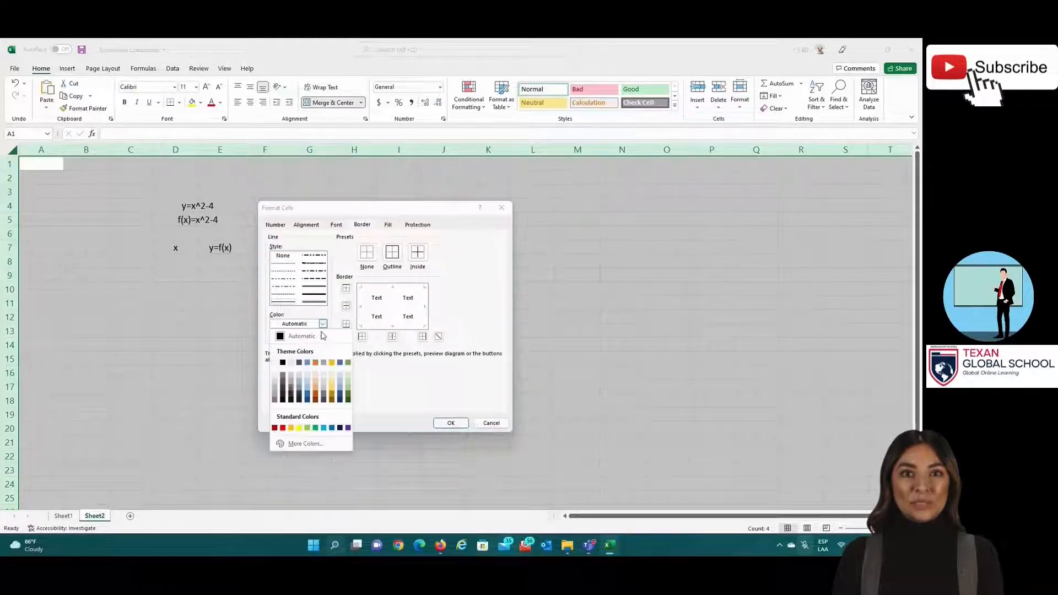
click(282, 363)
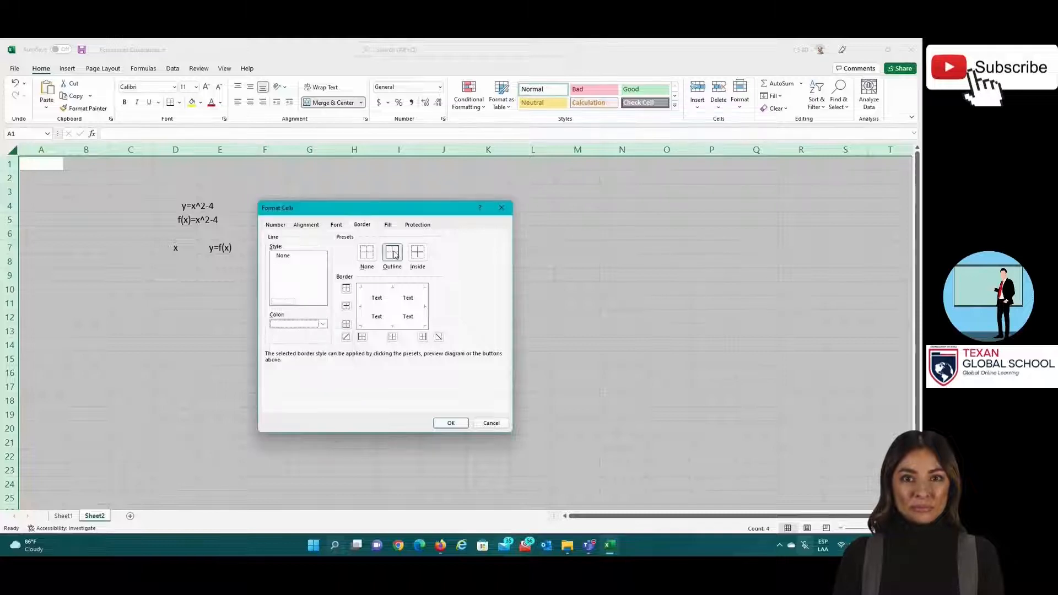
click(449, 422)
click(310, 245)
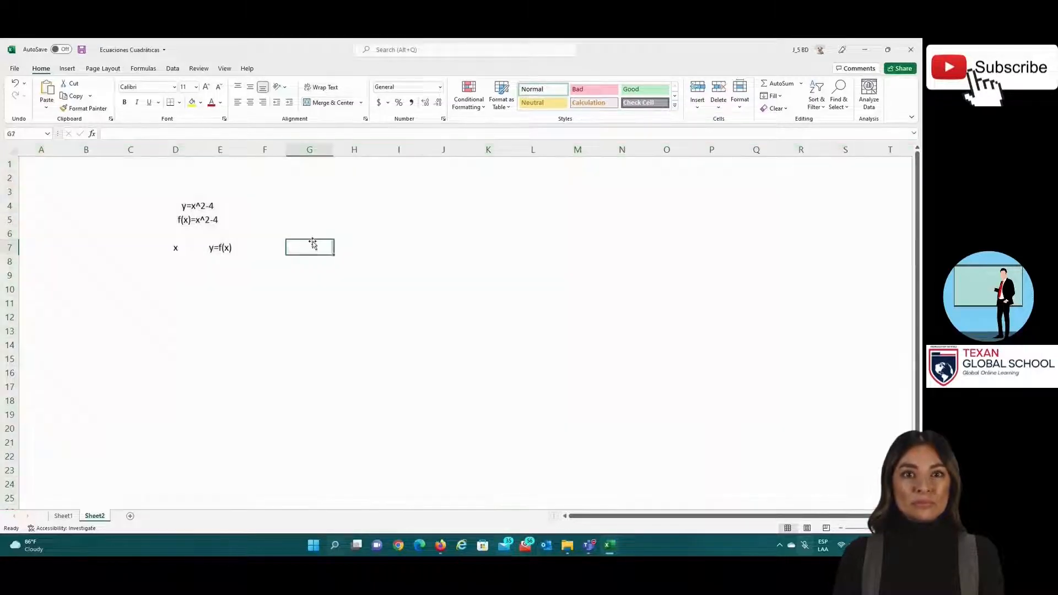
Step: Apply blue outline and inside borders to the table range D7:E22
drag(169, 249, 206, 460)
right_click(209, 344)
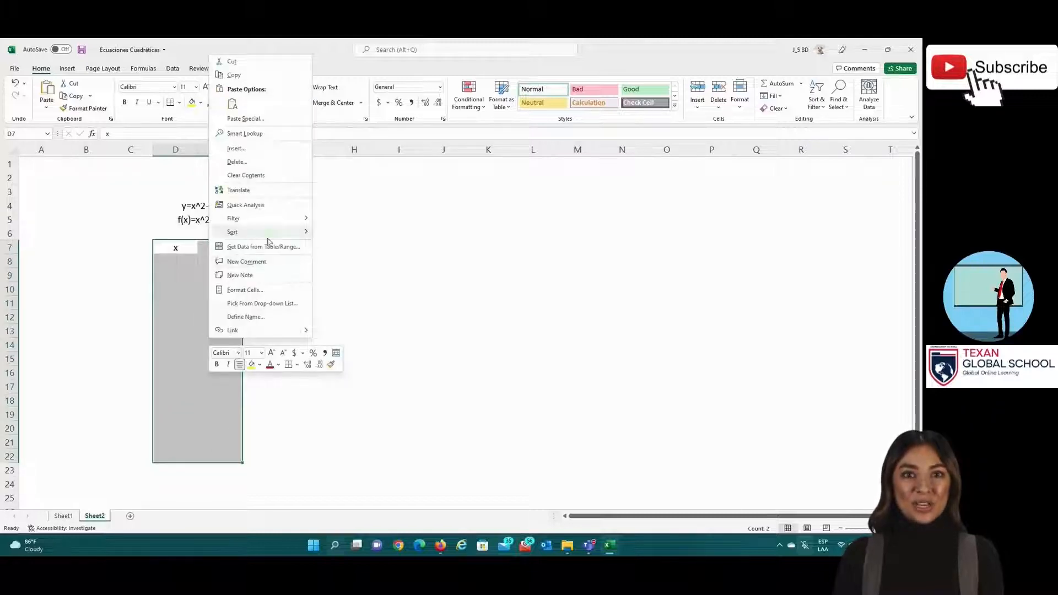
click(261, 292)
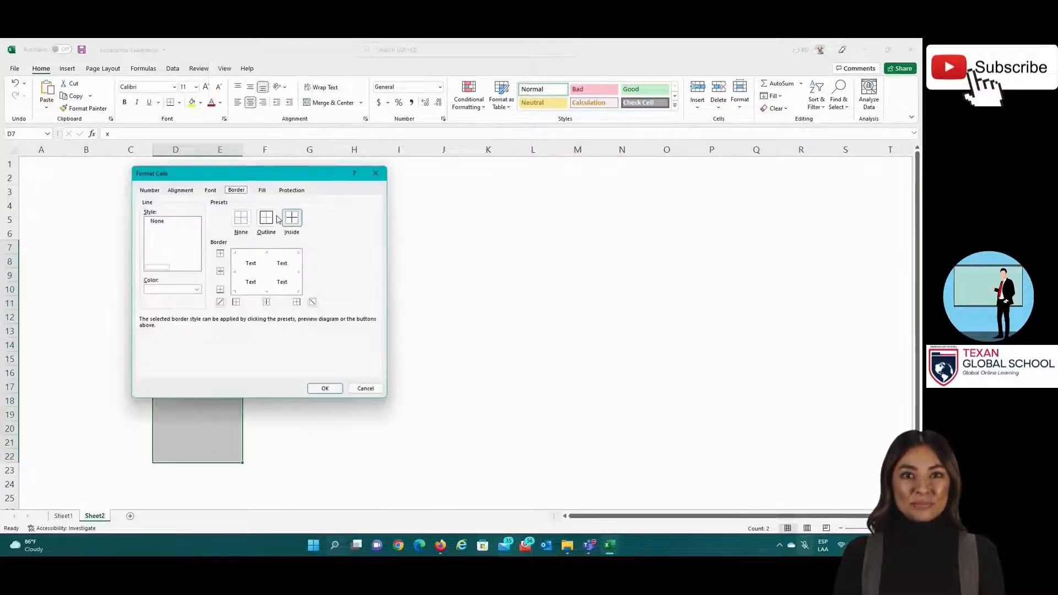
click(197, 289)
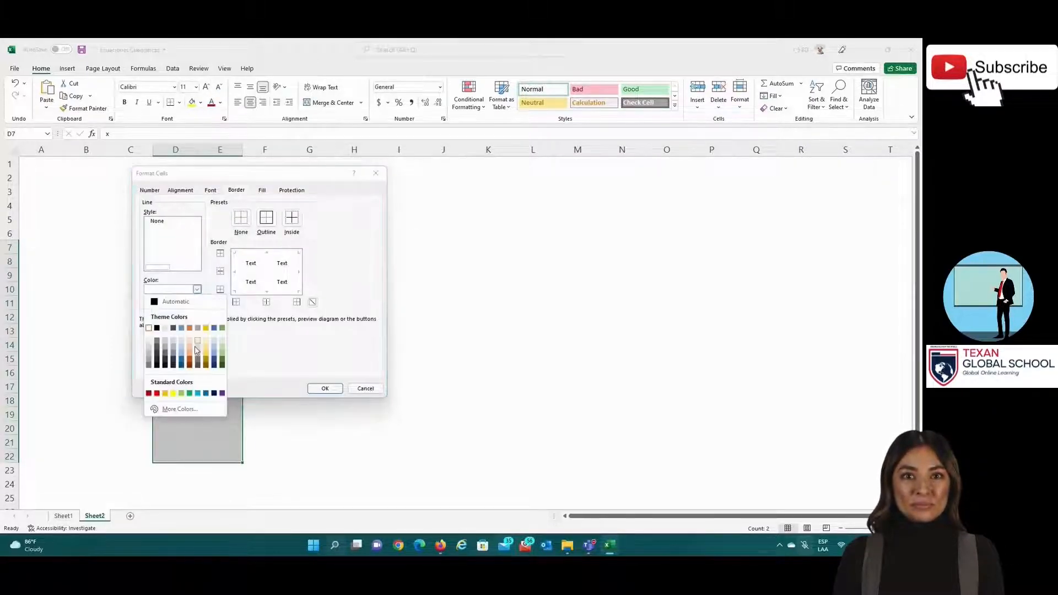
click(208, 394)
click(267, 218)
click(292, 218)
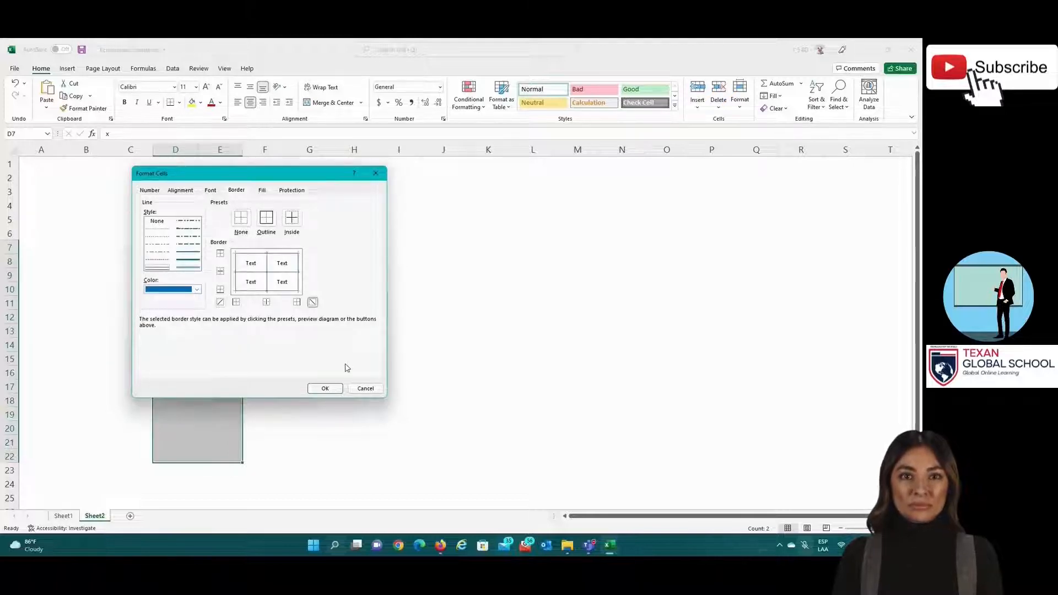
click(325, 389)
click(300, 244)
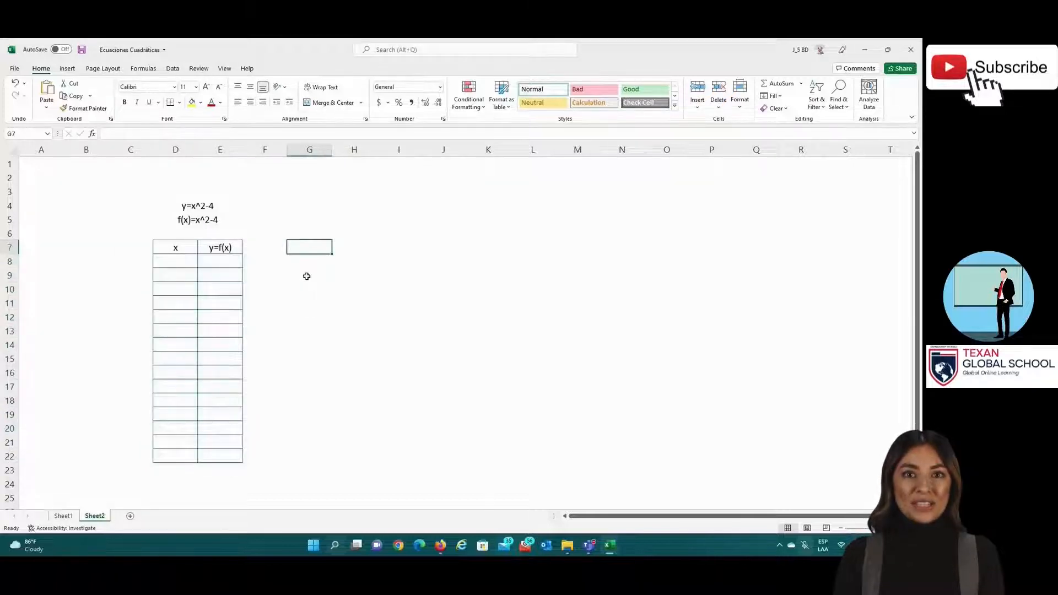
Step: Enter the x values -2, -1, 0, 1 and 2 in cells D8 to D12
click(181, 256)
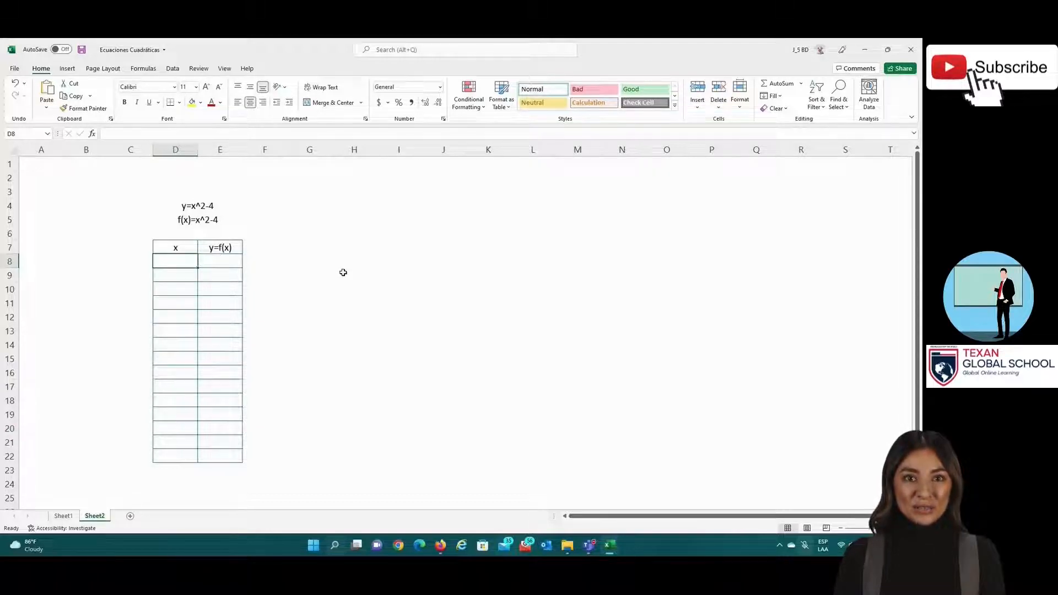
text(-2)
key(Return)
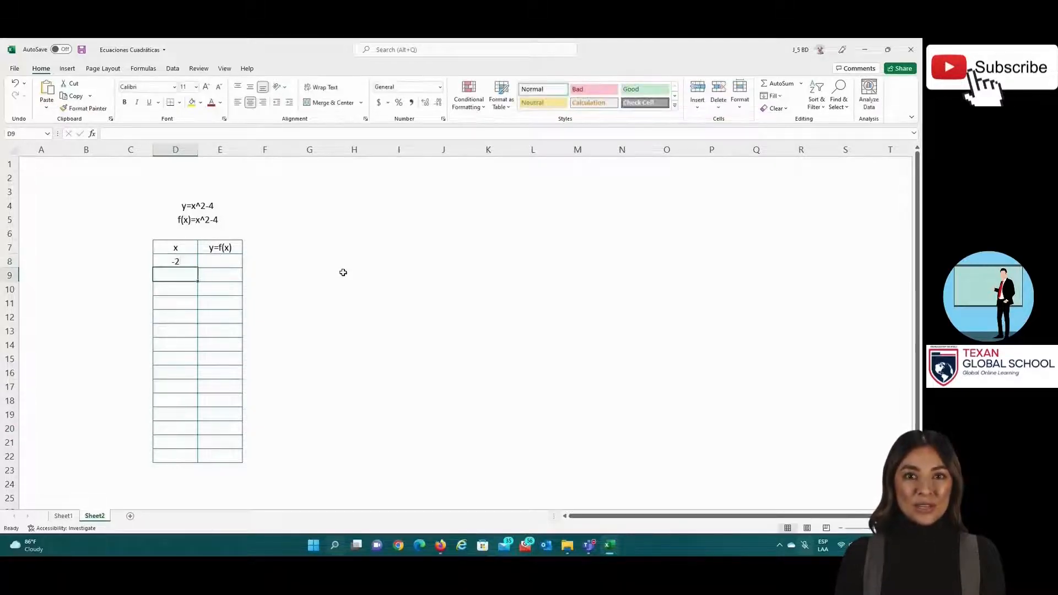
text(-2)
key(Return)
key(Up)
text(-1)
key(Return)
text(0)
key(Return)
text(1)
key(Return)
text(2)
key(Return)
key(Up)
key(Up)
key(Up)
key(Up)
key(Up)
key(Right)
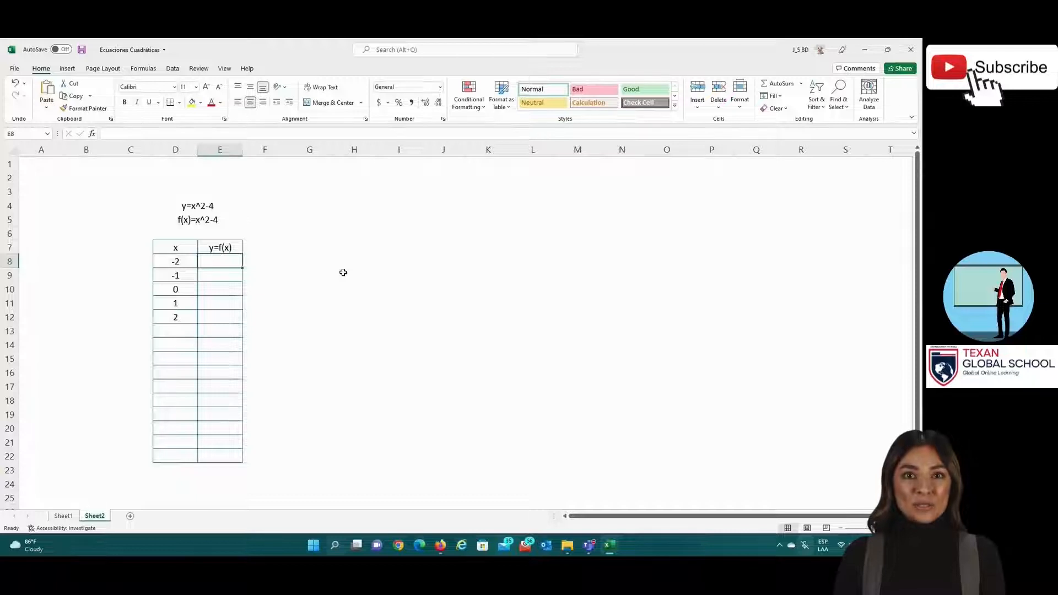
Step: Enter the formula =D8^2-4 in cell E8 and fill it down to E12
text(=)
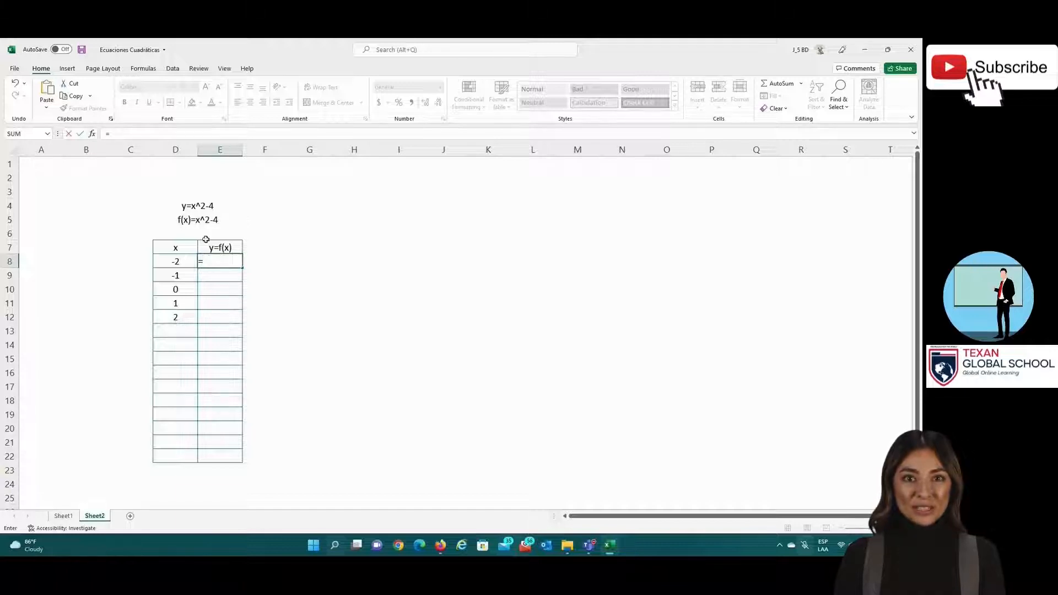
click(185, 260)
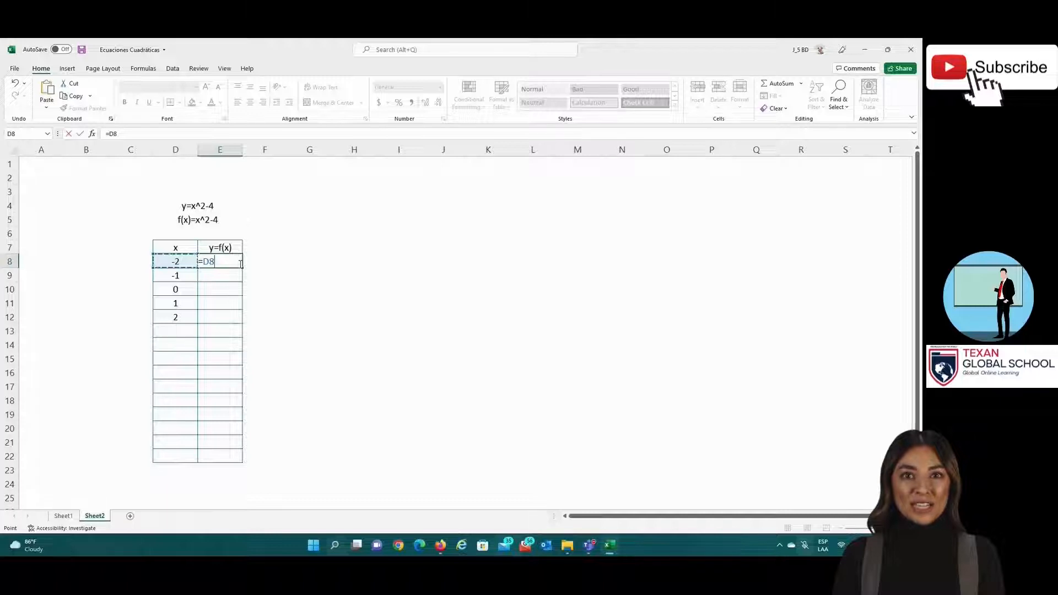
text(^2-4)
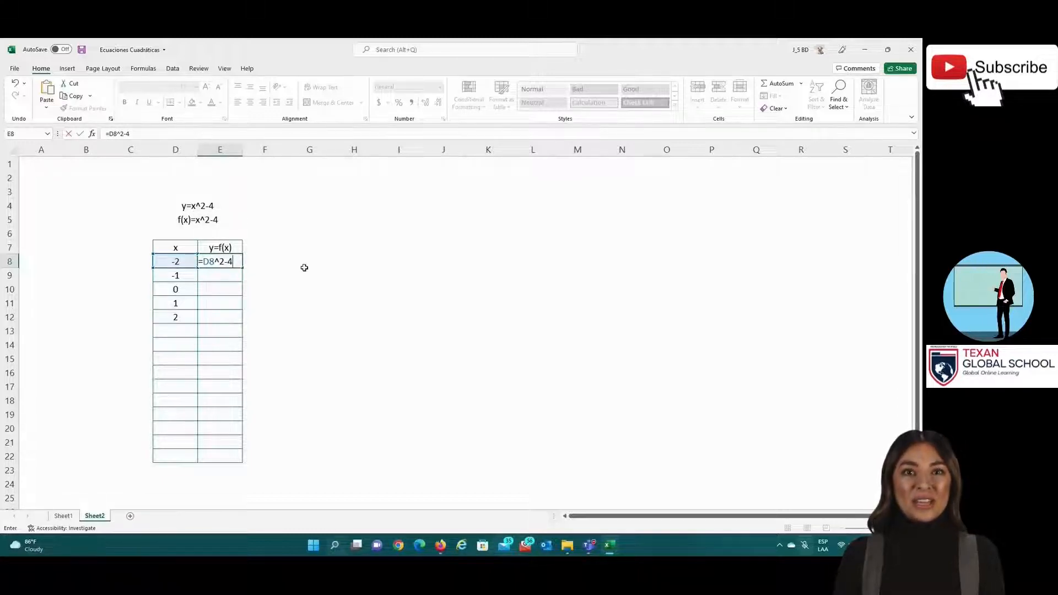
key(ctrl+Return)
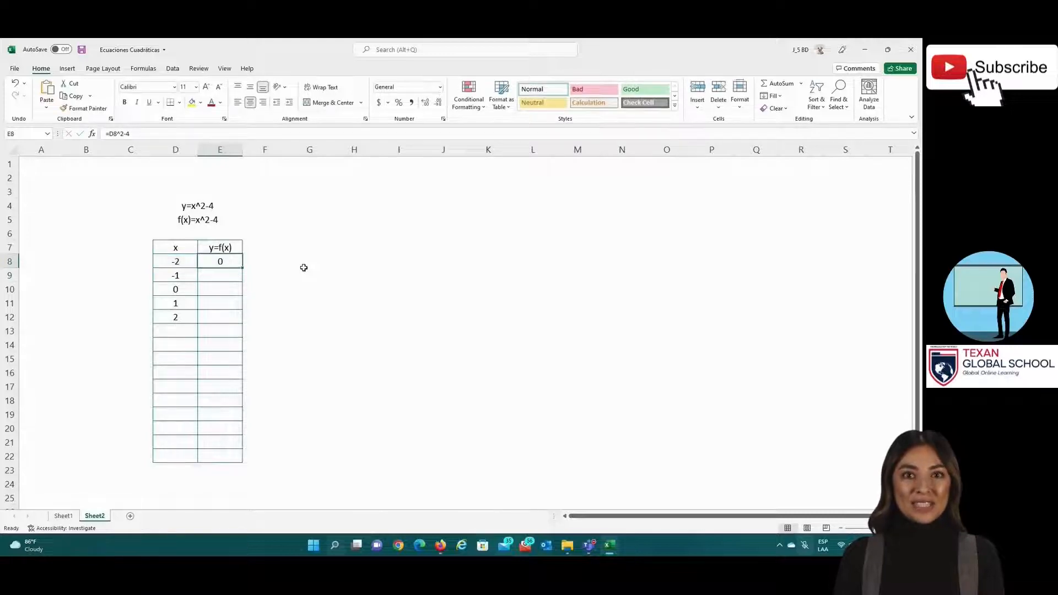
drag(245, 270, 243, 320)
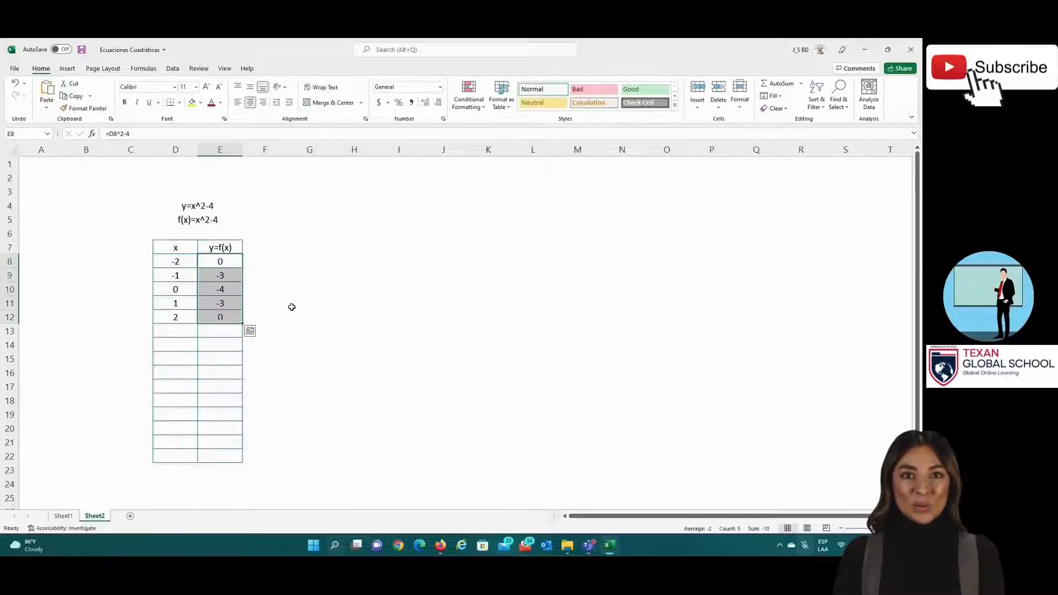
click(291, 307)
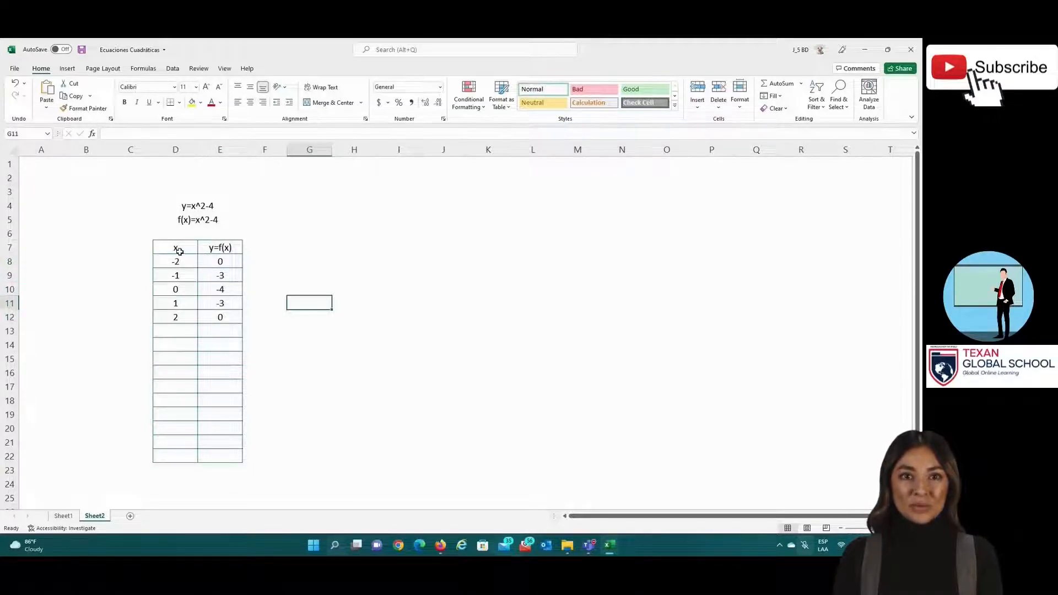
Step: Insert a scatter chart with straight lines and markers from D8:E12 and move it up beside the table
drag(177, 260, 229, 314)
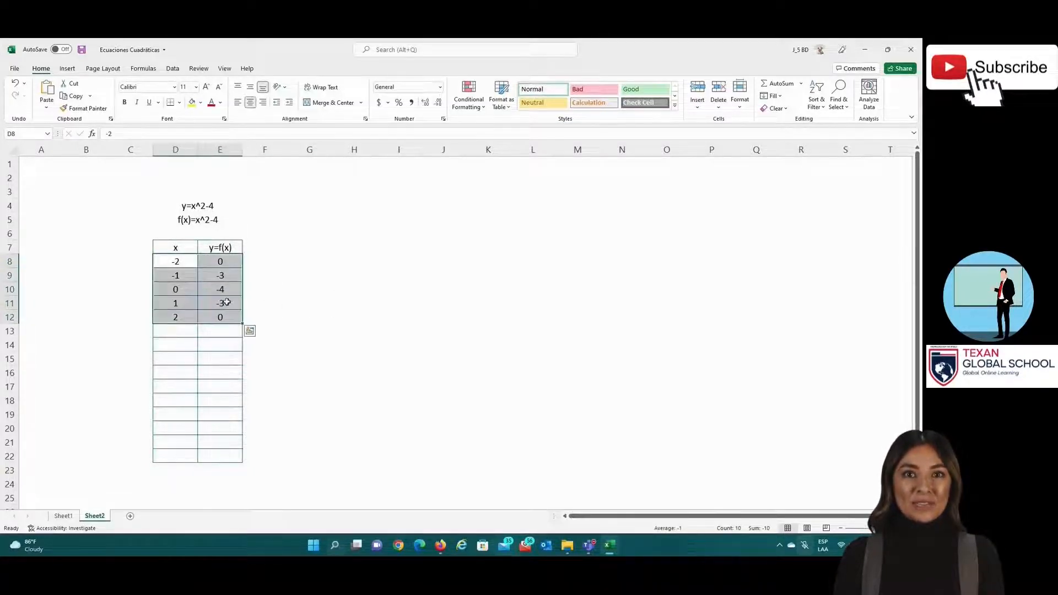
click(67, 69)
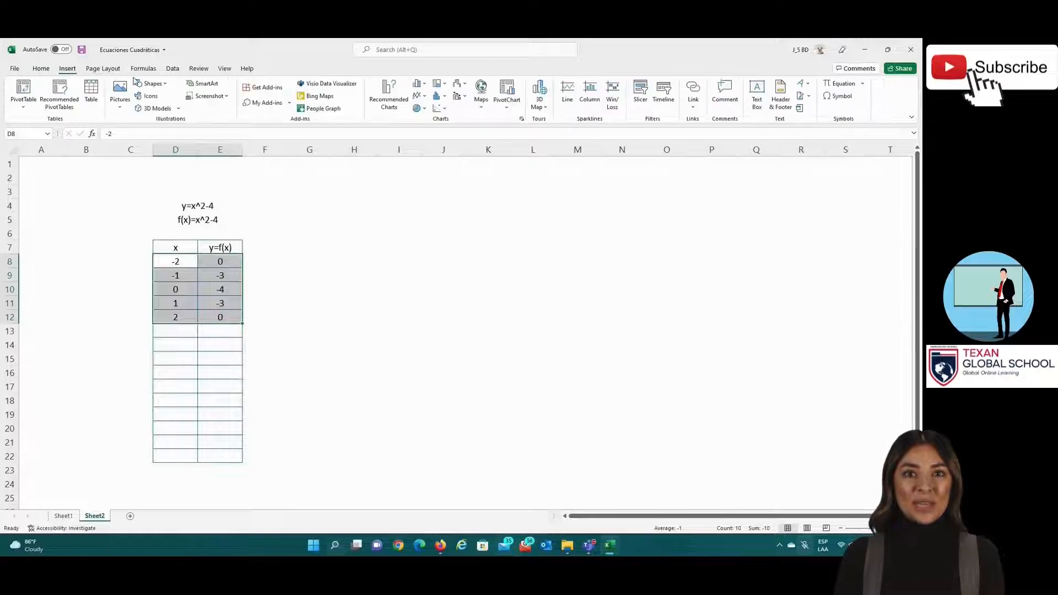
click(445, 109)
click(445, 168)
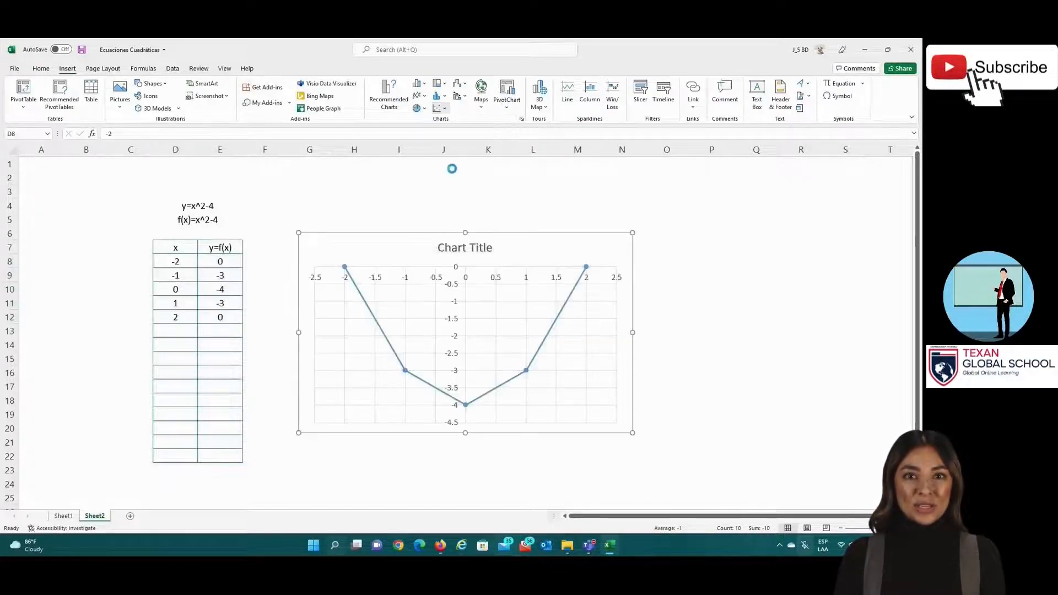
drag(520, 245, 516, 211)
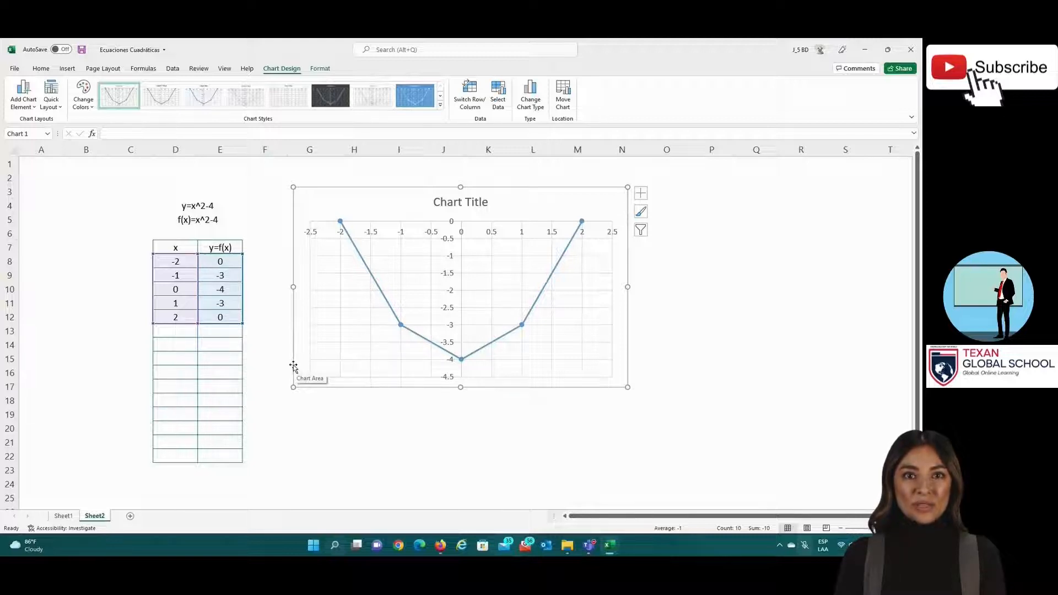
click(159, 263)
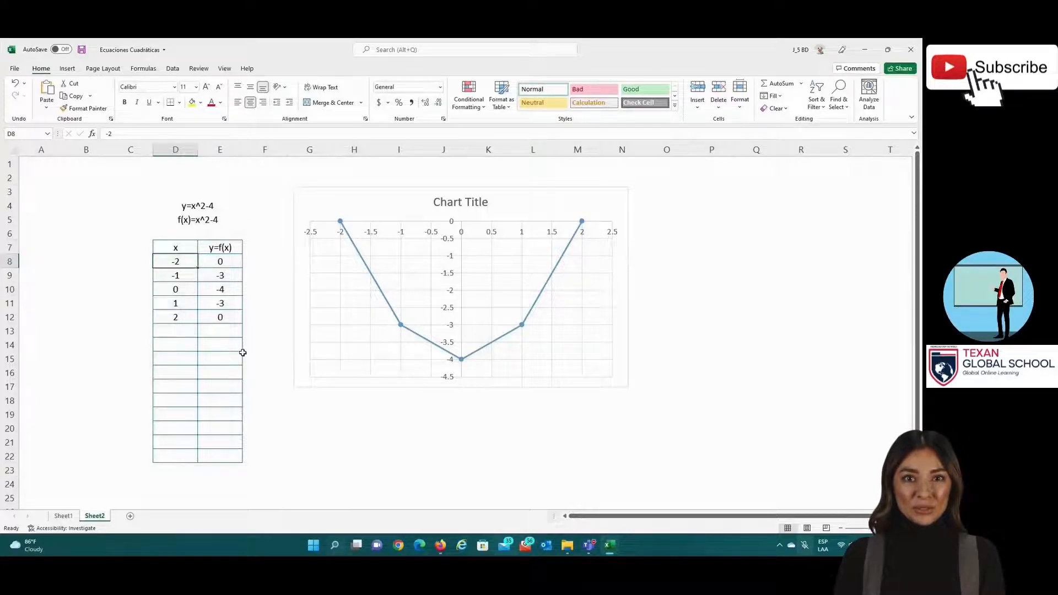
Step: Enter -5 in D8 and -4.5 in D9, and extend the x series down to 5 in D28
text(-5)
key(Return)
text(-)
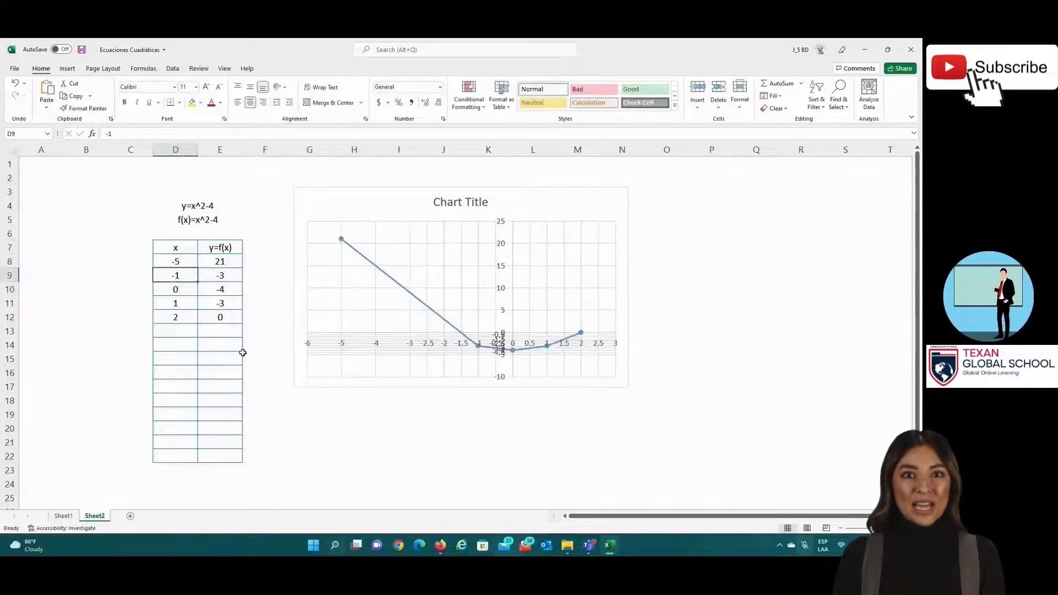
text(4.5)
key(Up)
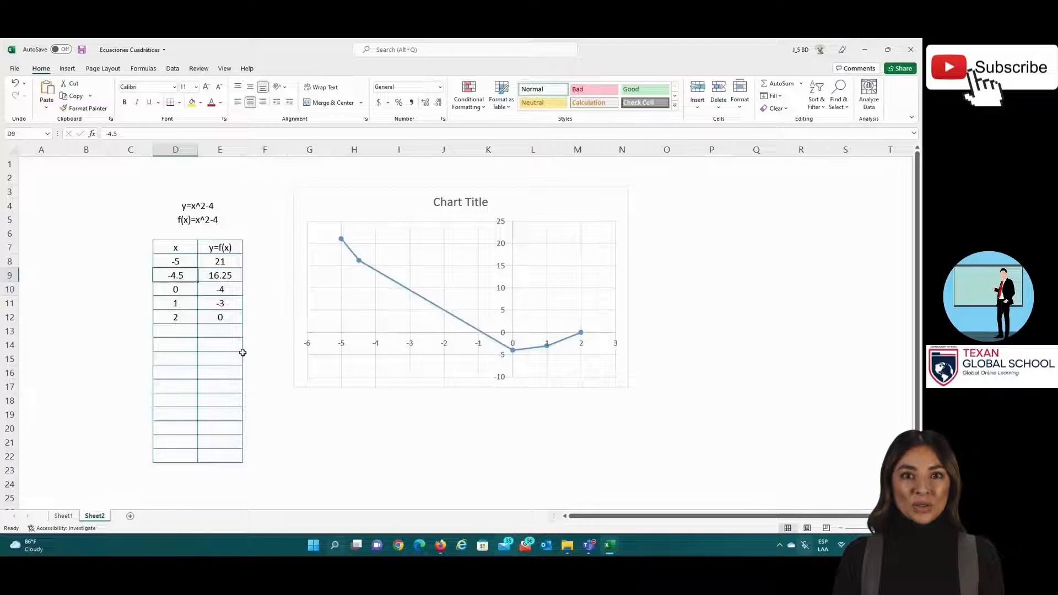
key(shift+Down)
drag(196, 282, 184, 503)
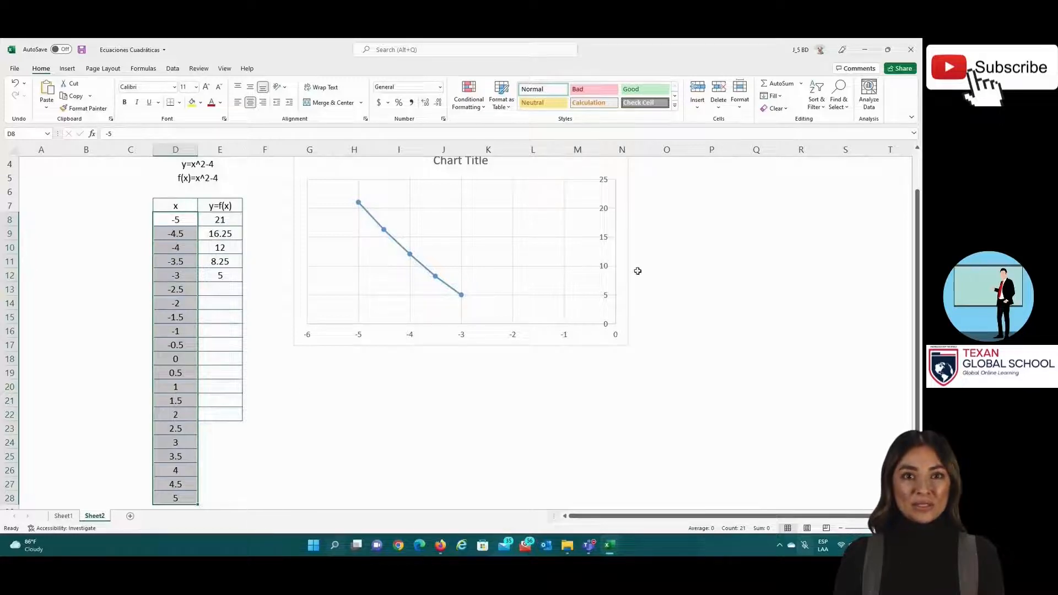
Step: Move the chart down level with the table header and enlarge it to reach about row 26
drag(622, 181, 625, 237)
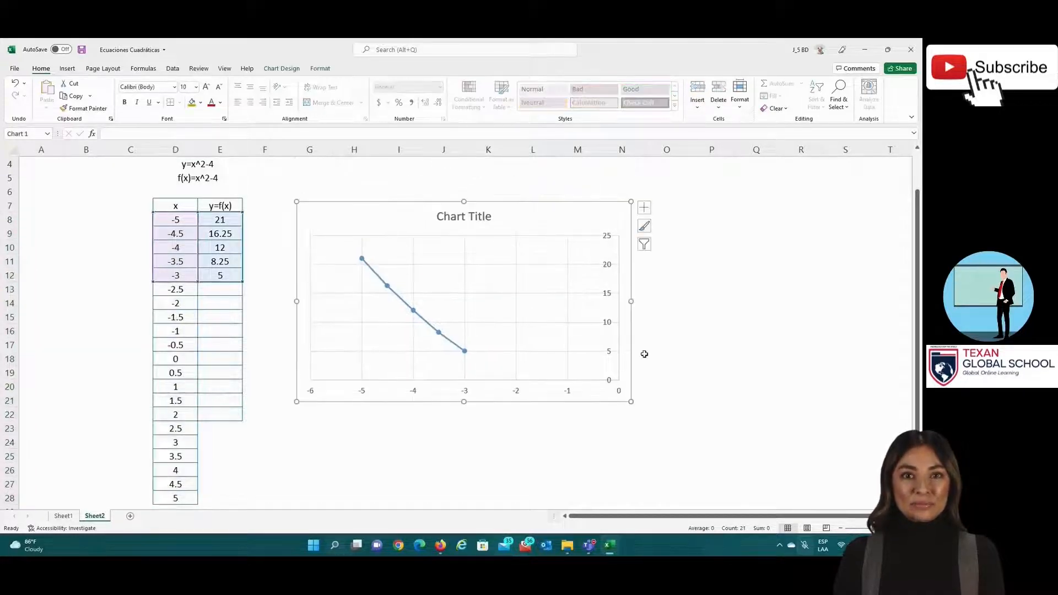
drag(632, 403, 727, 478)
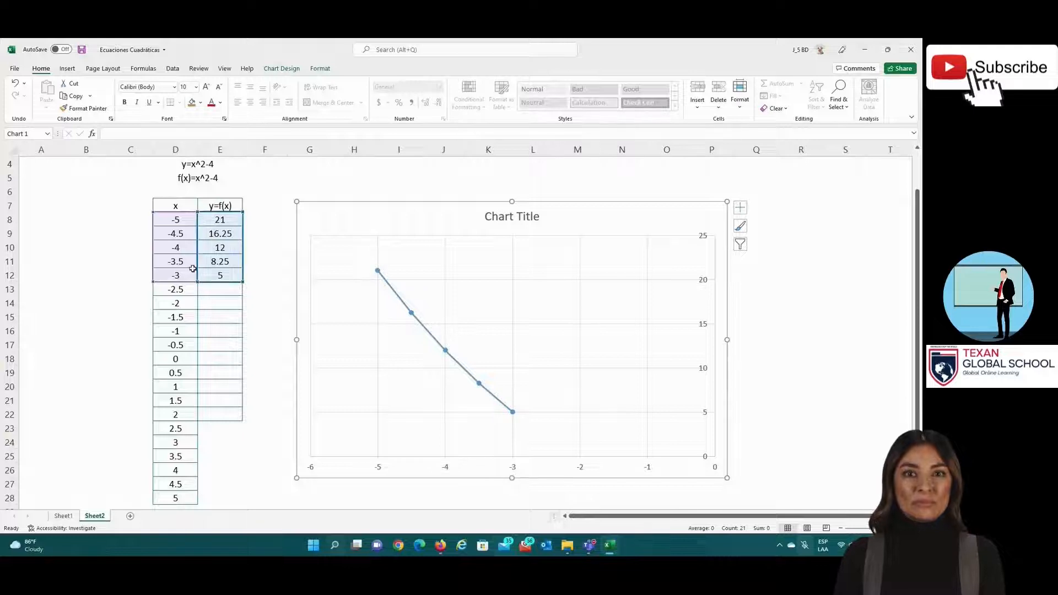
Step: Fill the formula in E8 down through E28
click(233, 220)
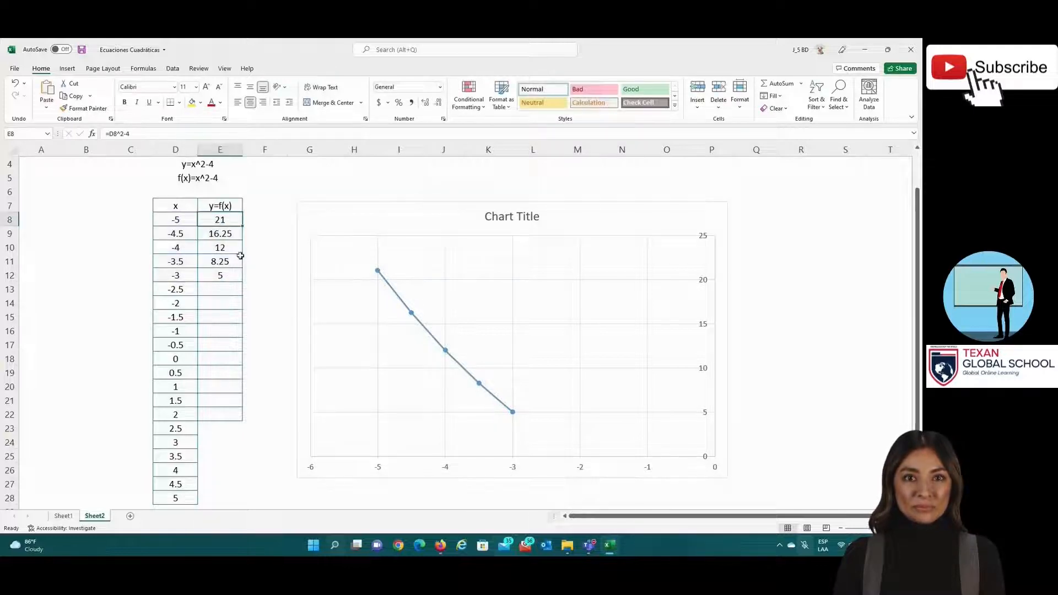
drag(243, 225, 237, 501)
click(227, 223)
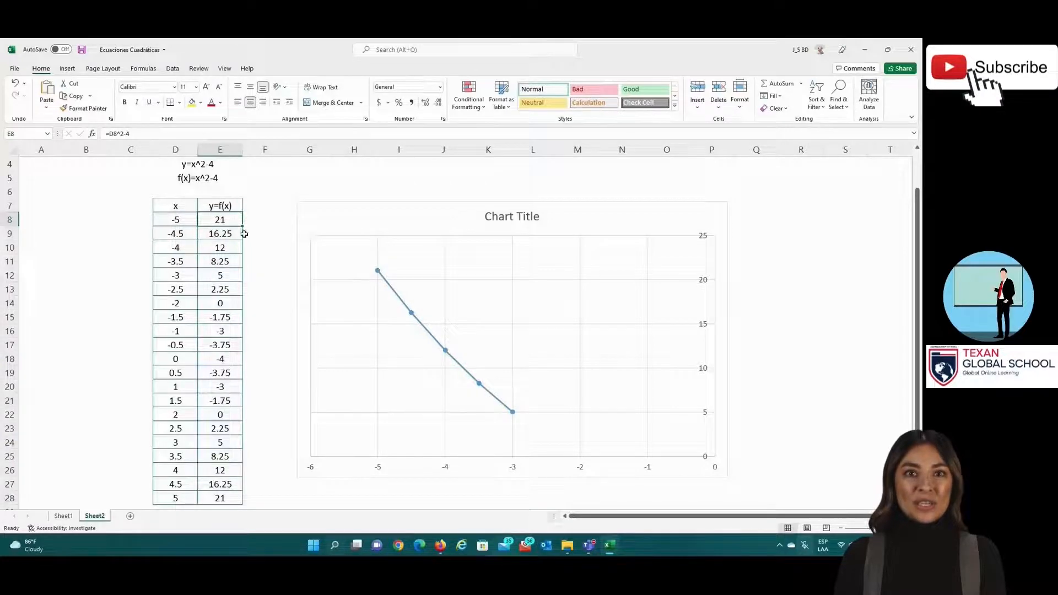
Step: Open the formatting options for the chart area
click(343, 227)
right_click(344, 228)
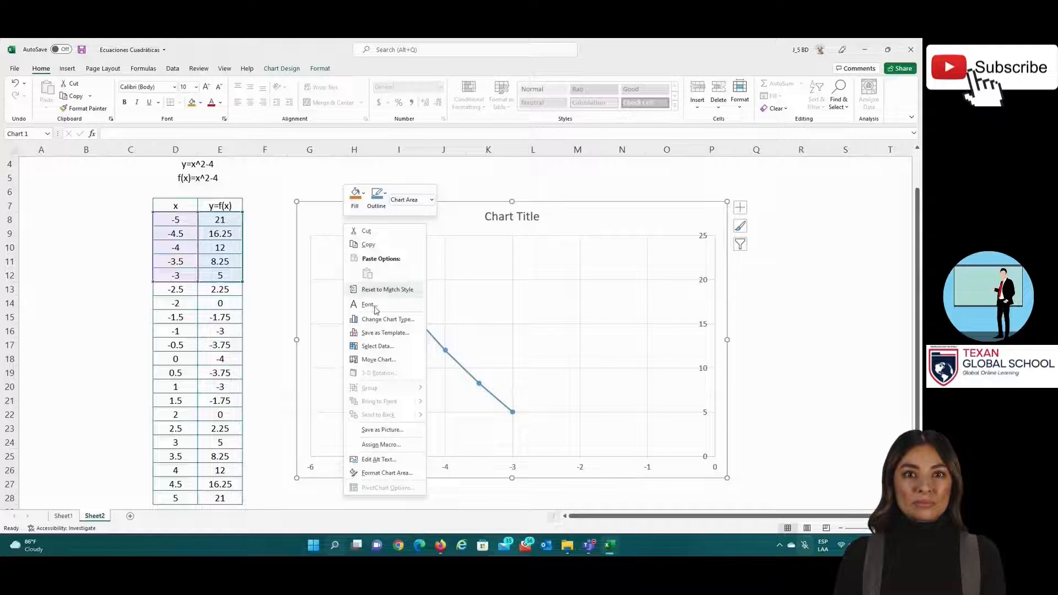
click(387, 474)
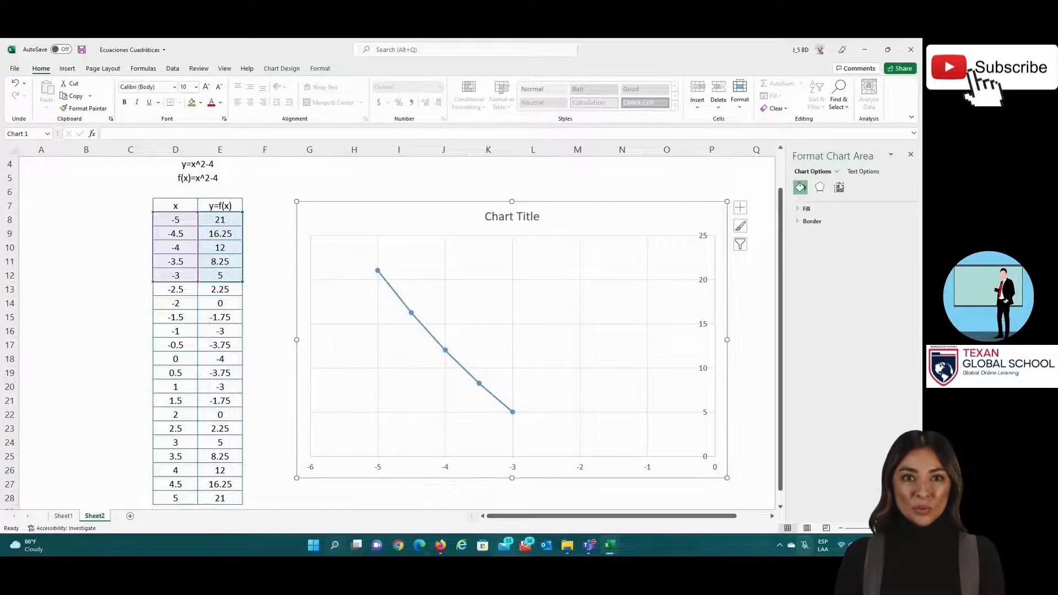
Step: Edit the chart's data series and set its X values to the range D8:D28 on Sheet2
right_click(421, 215)
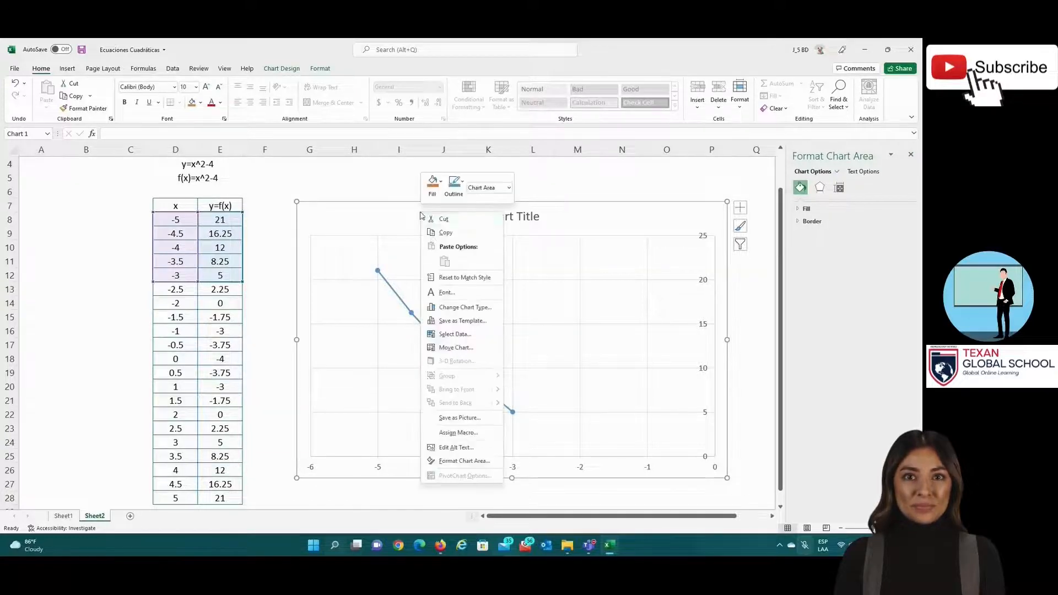
click(463, 336)
drag(356, 197, 655, 191)
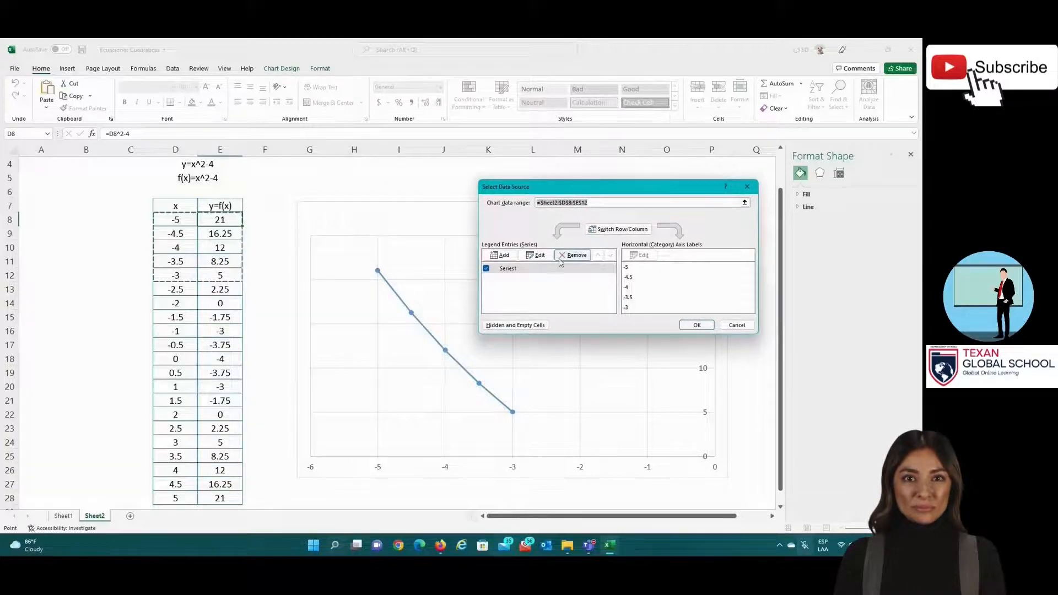
click(533, 269)
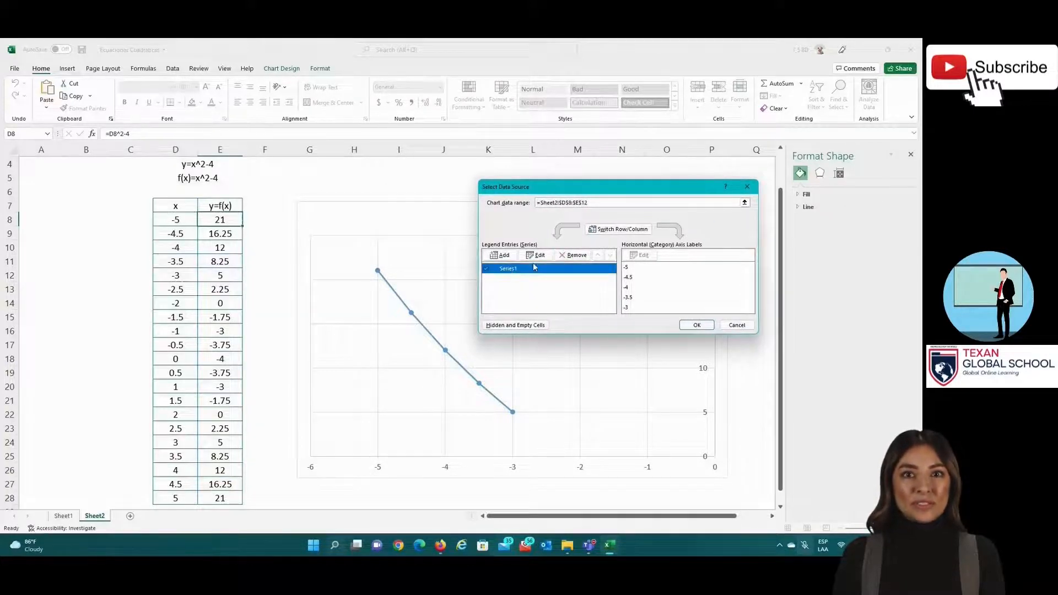
click(536, 255)
drag(324, 227, 653, 178)
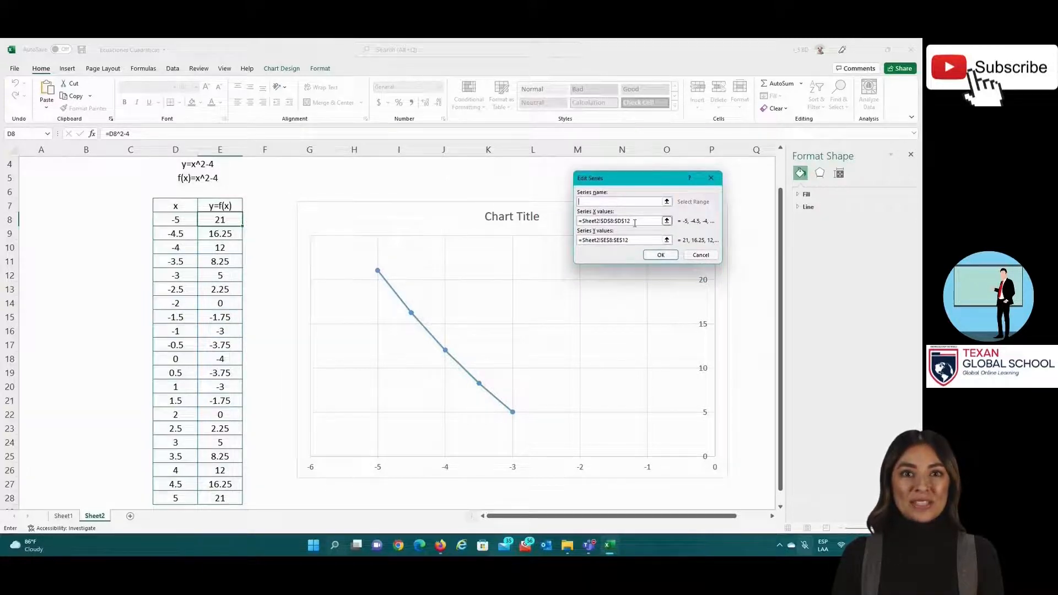
drag(631, 221, 577, 221)
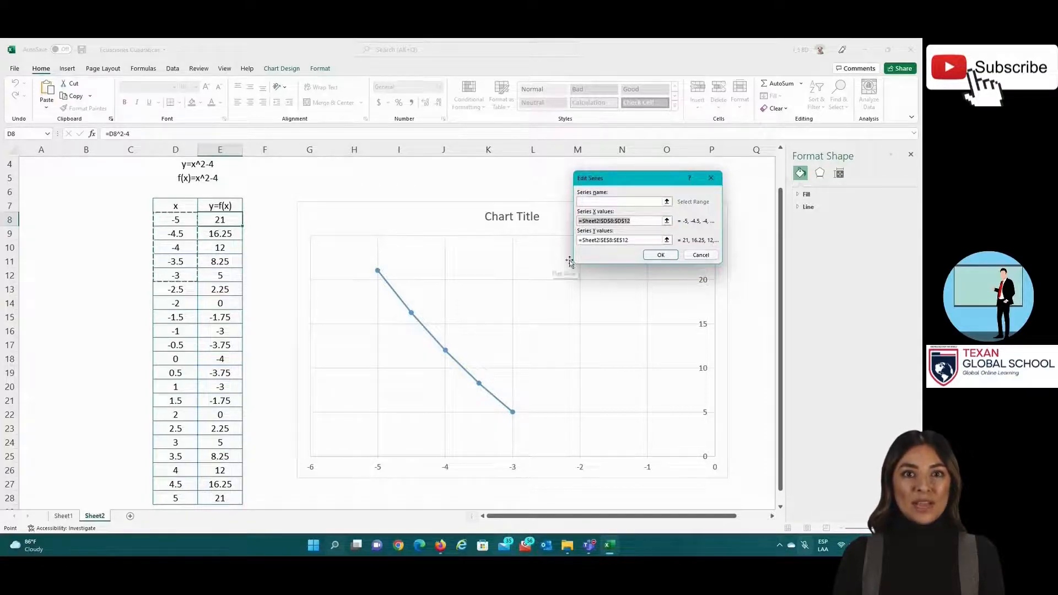
drag(185, 226, 175, 498)
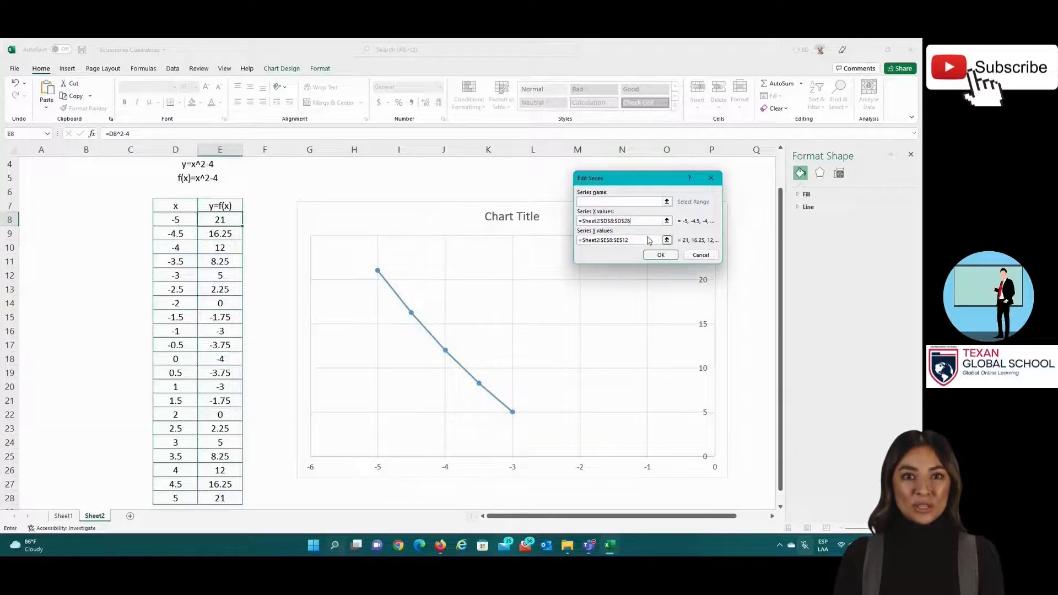
Step: Set the series Y values to the range E8:E28 on Sheet2
click(646, 240)
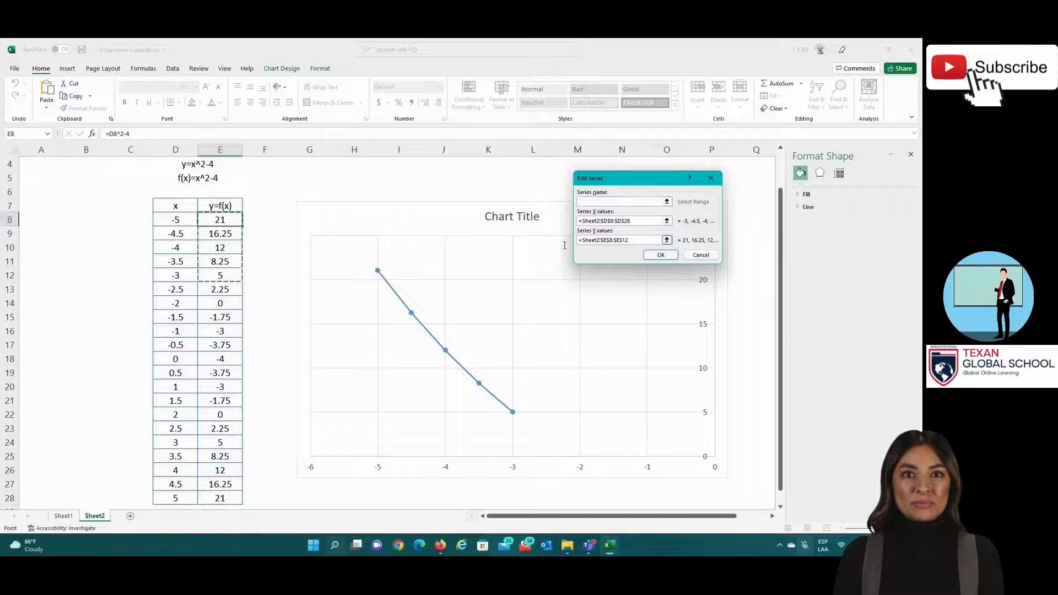
drag(565, 246, 563, 241)
key(BackSpace)
drag(220, 225, 221, 498)
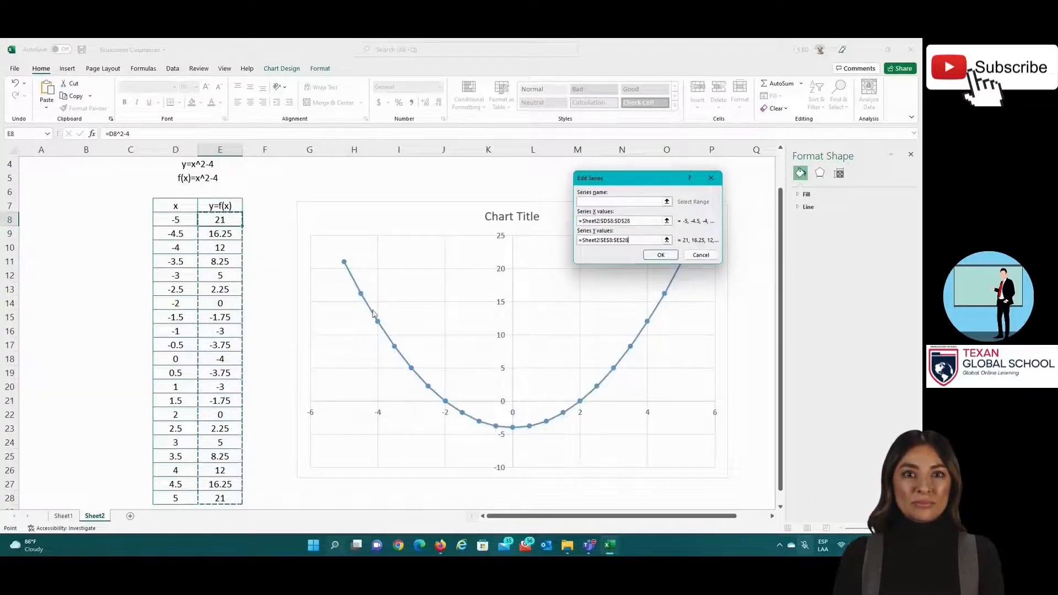
Step: Link the series name to the equation y=x^2-4 in cell D4 and apply the data source changes
click(625, 203)
click(212, 166)
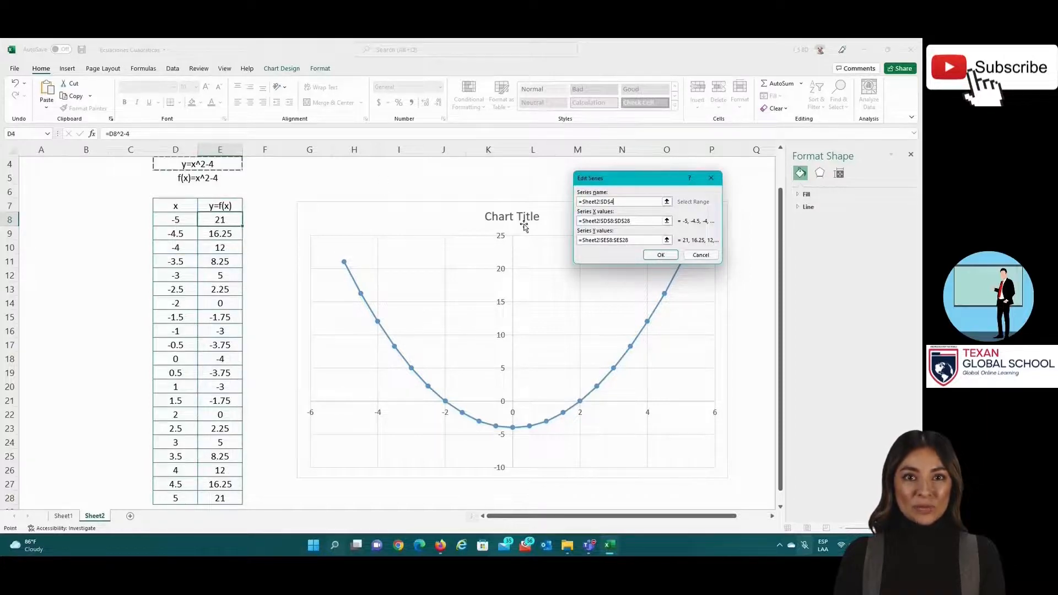
click(659, 255)
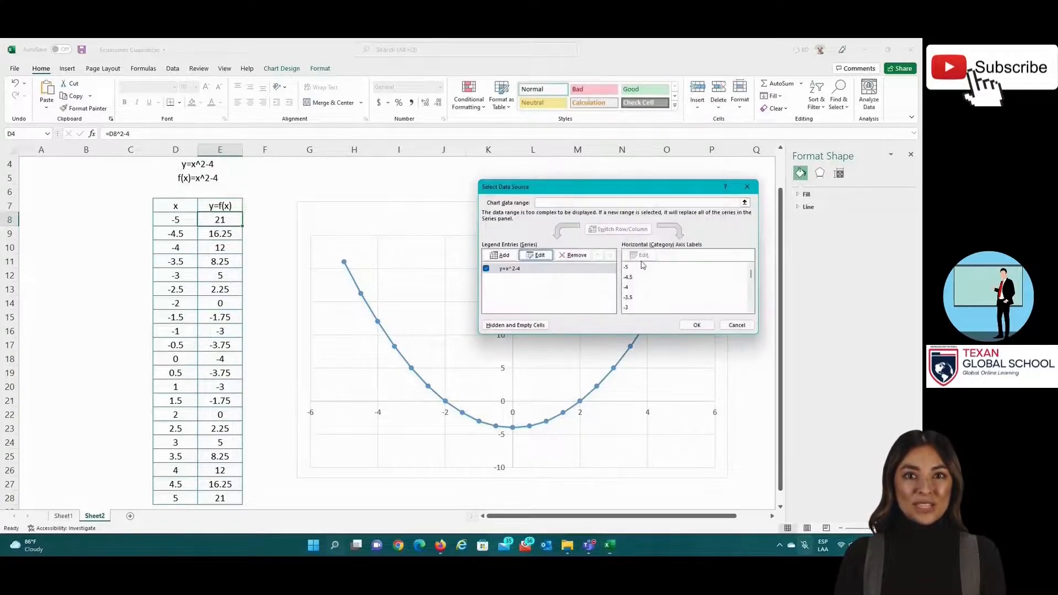
click(701, 324)
Step: Move the chart slightly closer to the table
drag(606, 216, 584, 218)
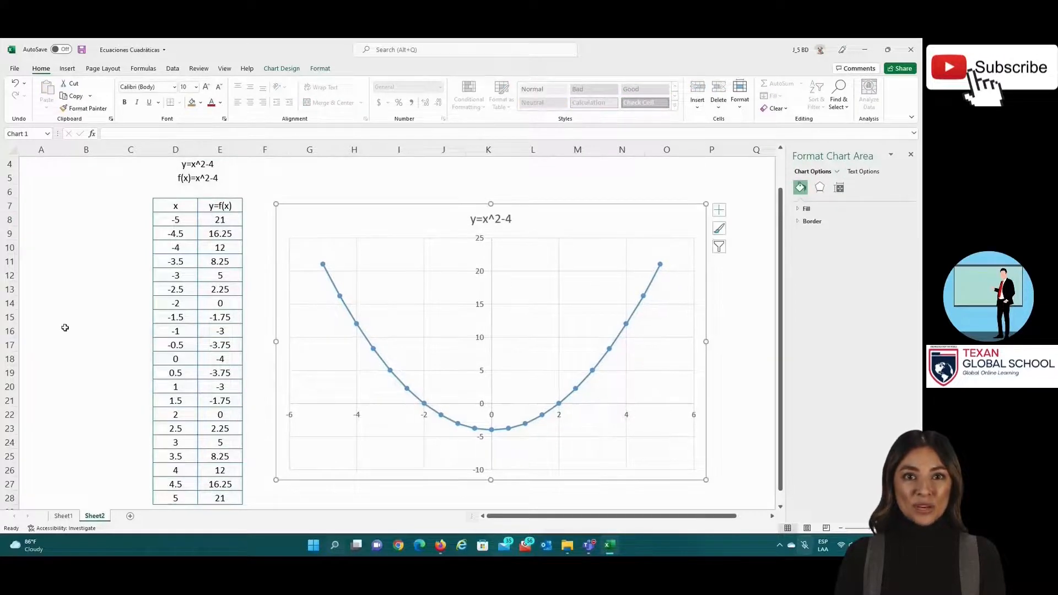
scroll(65, 328, down, 2)
scroll(65, 328, up, 2)
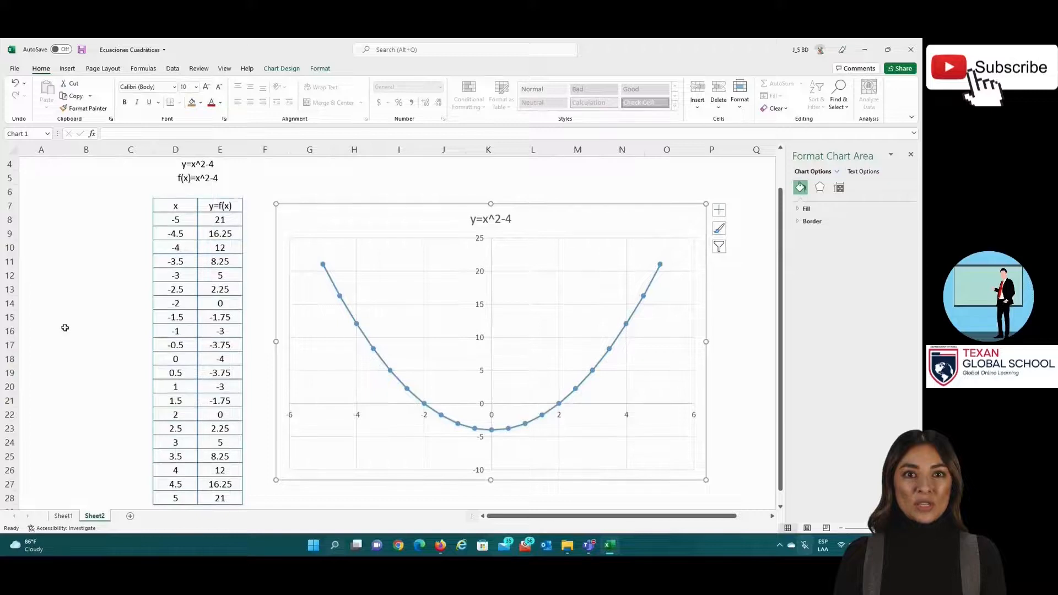
scroll(65, 327, down, 1)
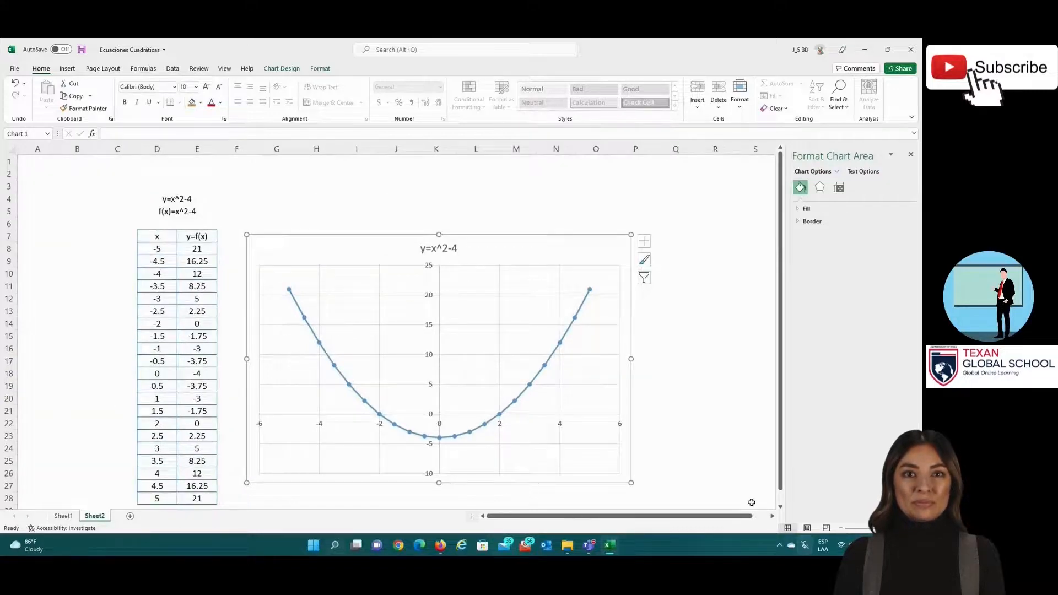
click(780, 509)
click(781, 508)
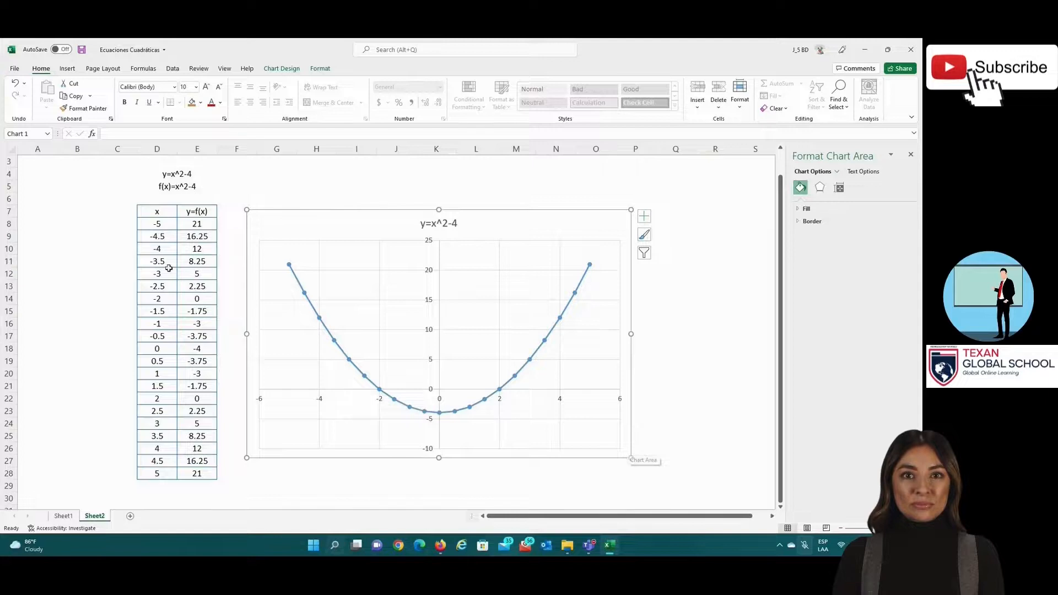
Step: Highlight the table rows for the roots x = -2 (D14:E14) and x = 2 (D22:E22) with yellow fill
drag(150, 298, 196, 298)
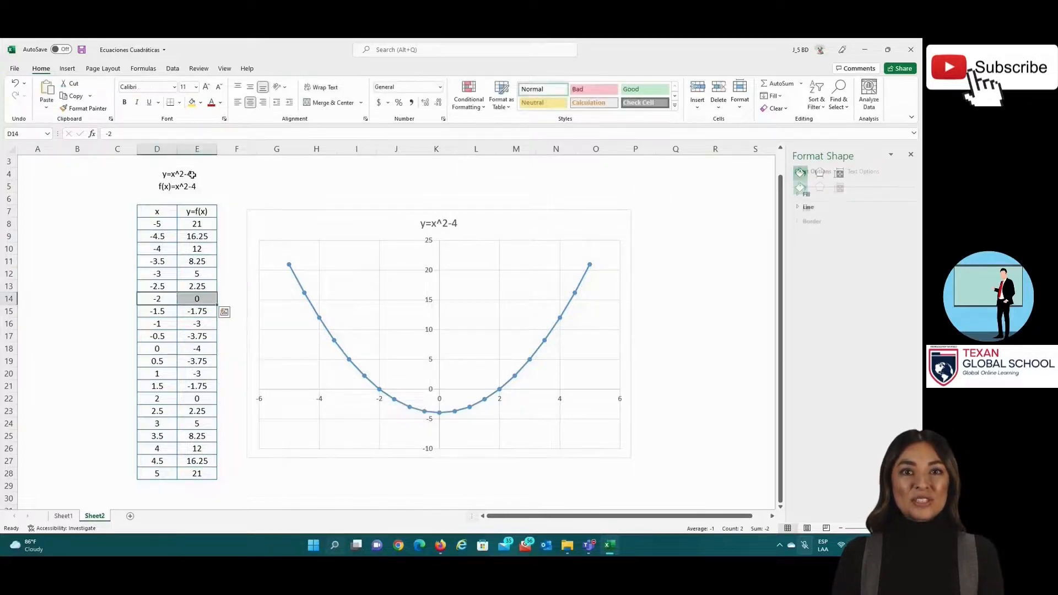
click(192, 102)
drag(155, 399, 191, 400)
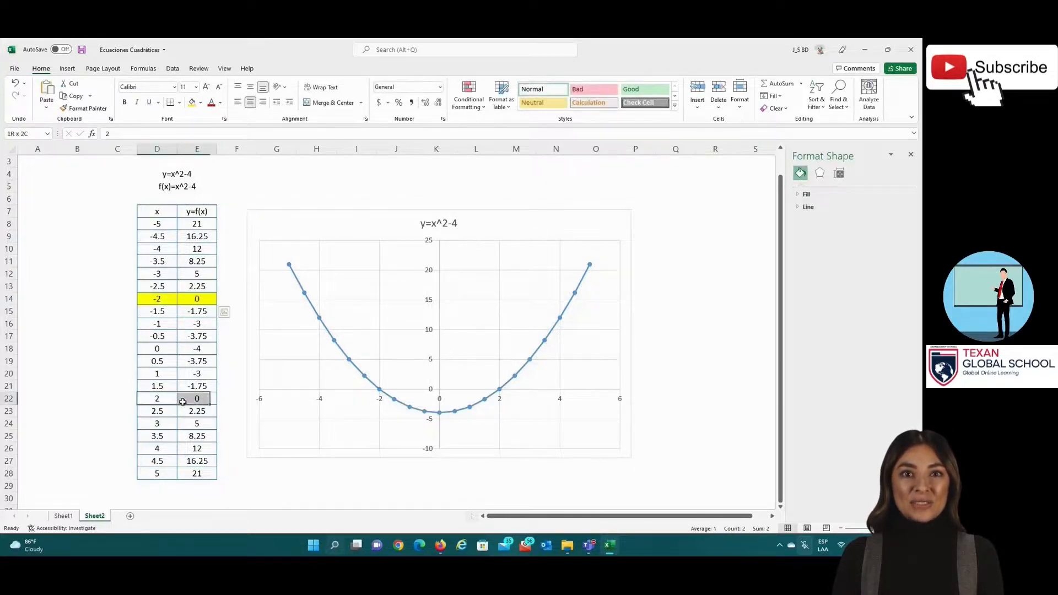
click(192, 103)
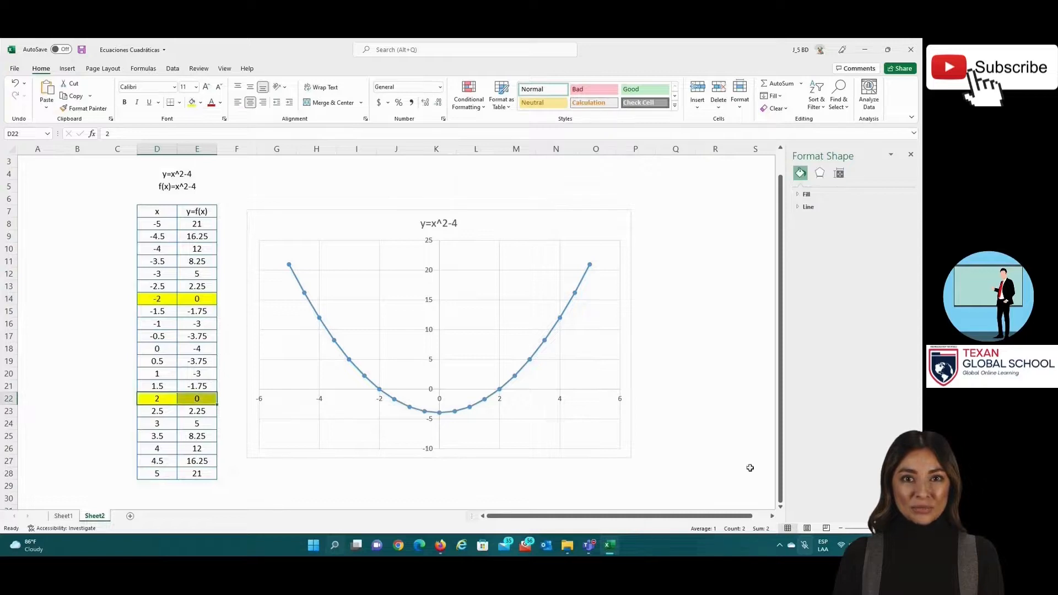
click(80, 175)
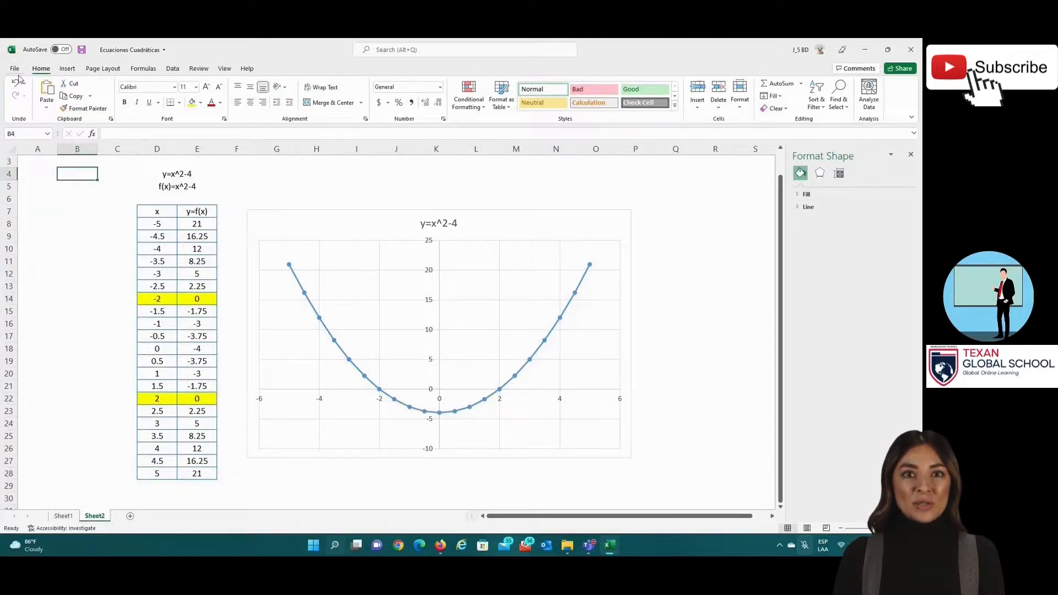